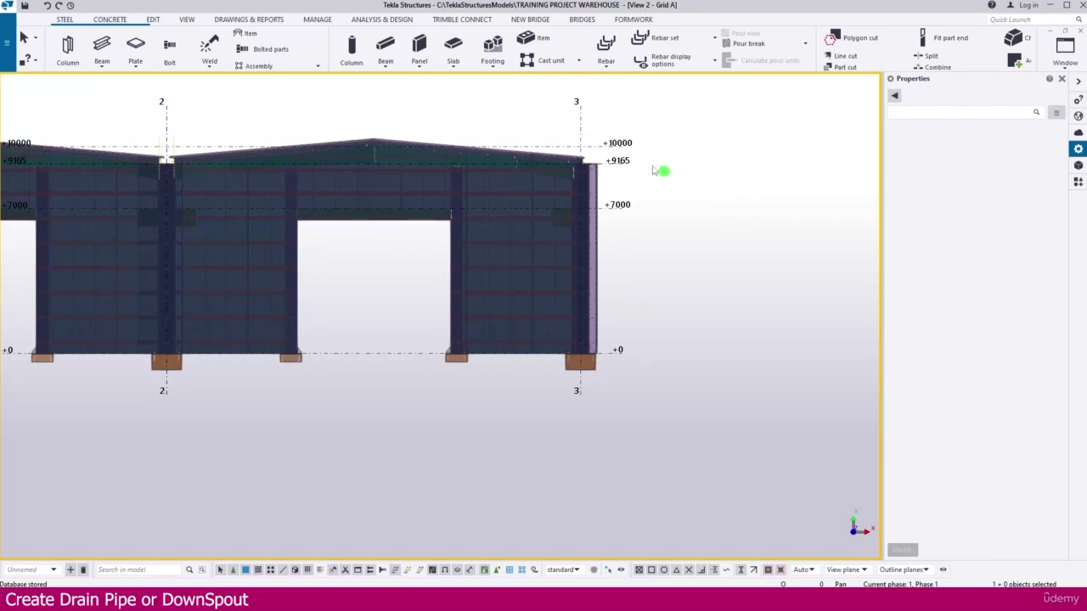
- Start a polybeam pipe at the gridline 3 eave corner, jogging 200 mm out and 500 mm down
{"action": "left_click", "coordinate": [100, 66]}
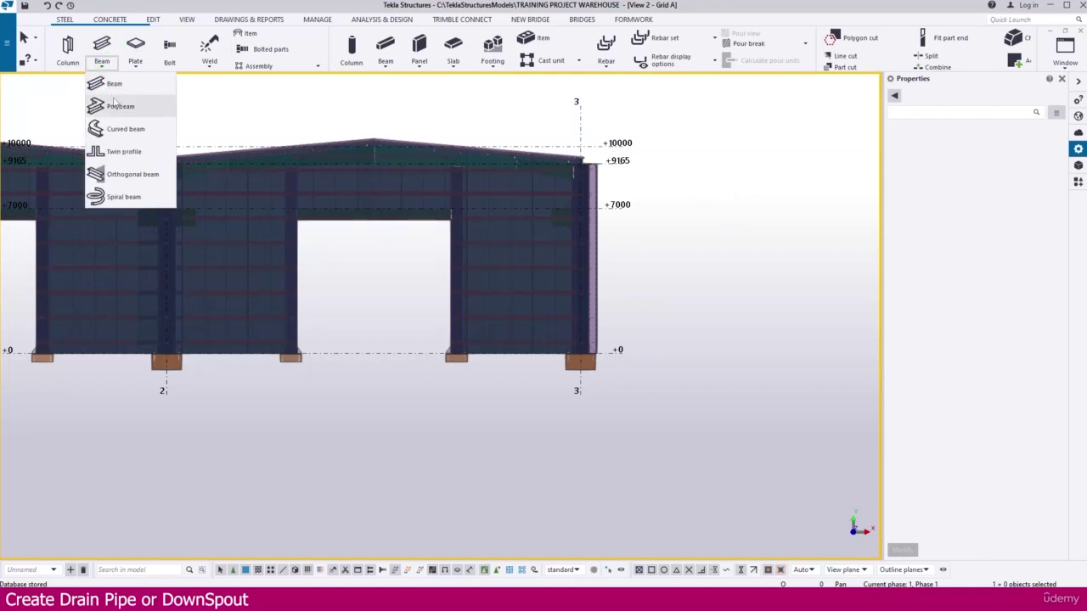
{"action": "left_click", "coordinate": [117, 102]}
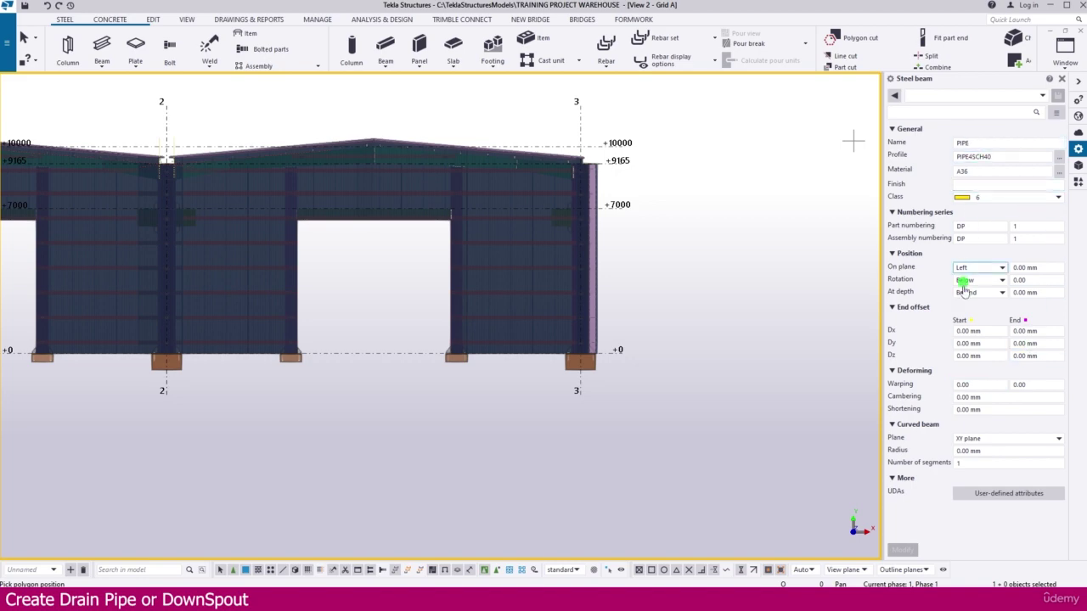
{"action": "scroll", "coordinate": [575, 157], "scroll_direction": "up", "scroll_amount": 8}
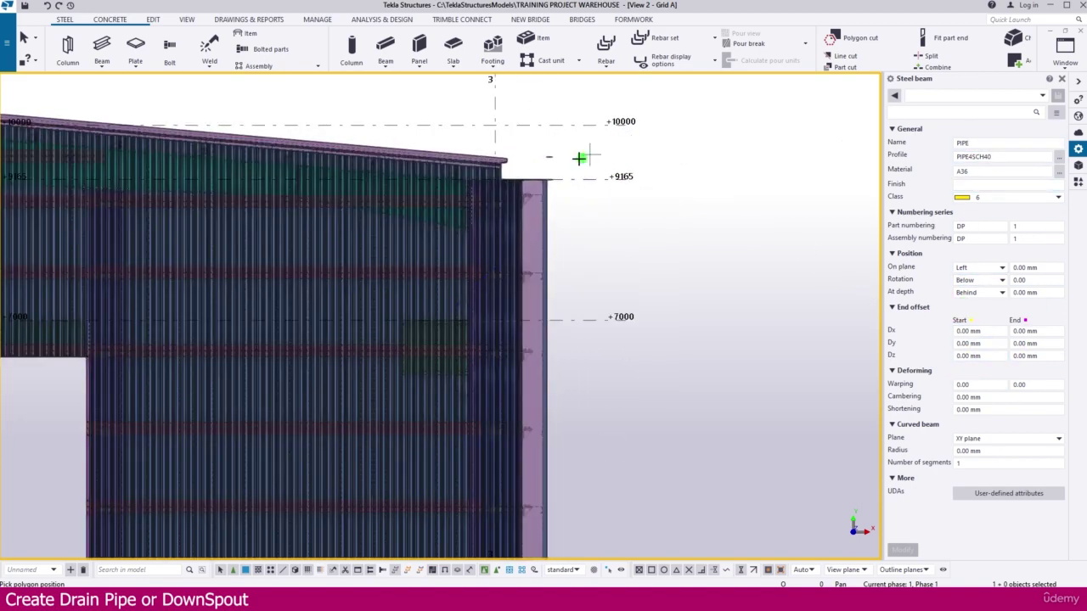
{"action": "scroll", "coordinate": [587, 180], "scroll_direction": "up", "scroll_amount": 5}
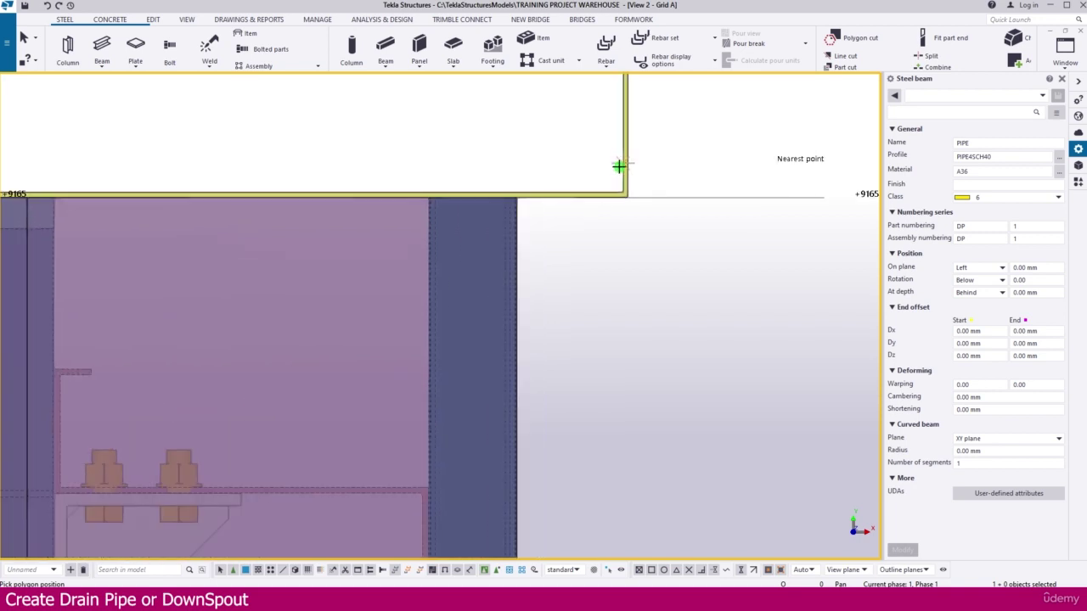
{"action": "left_click", "coordinate": [621, 192]}
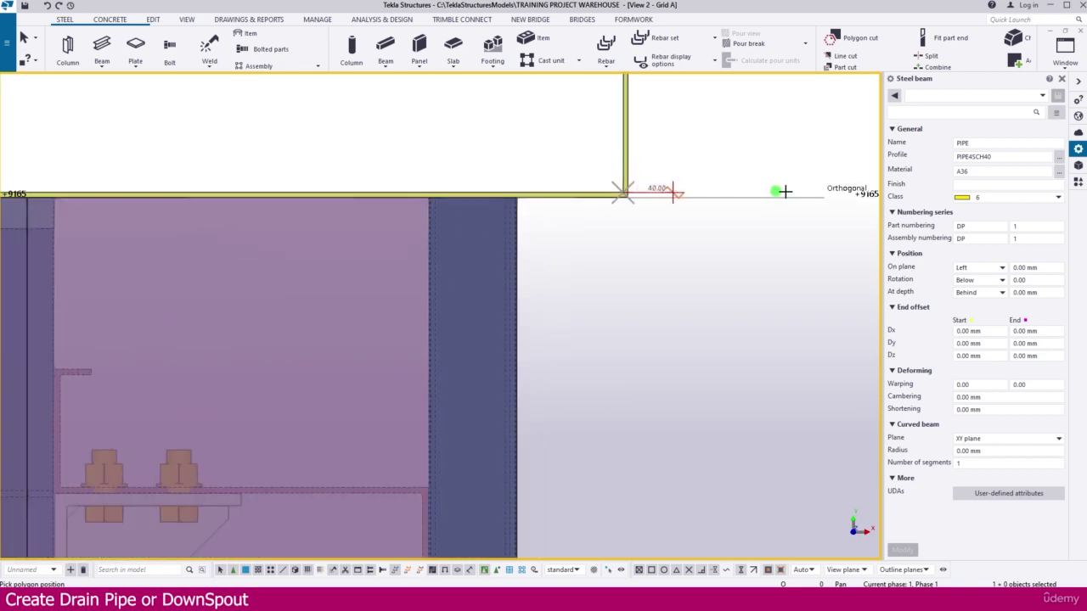
{"action": "type", "text": "200"}
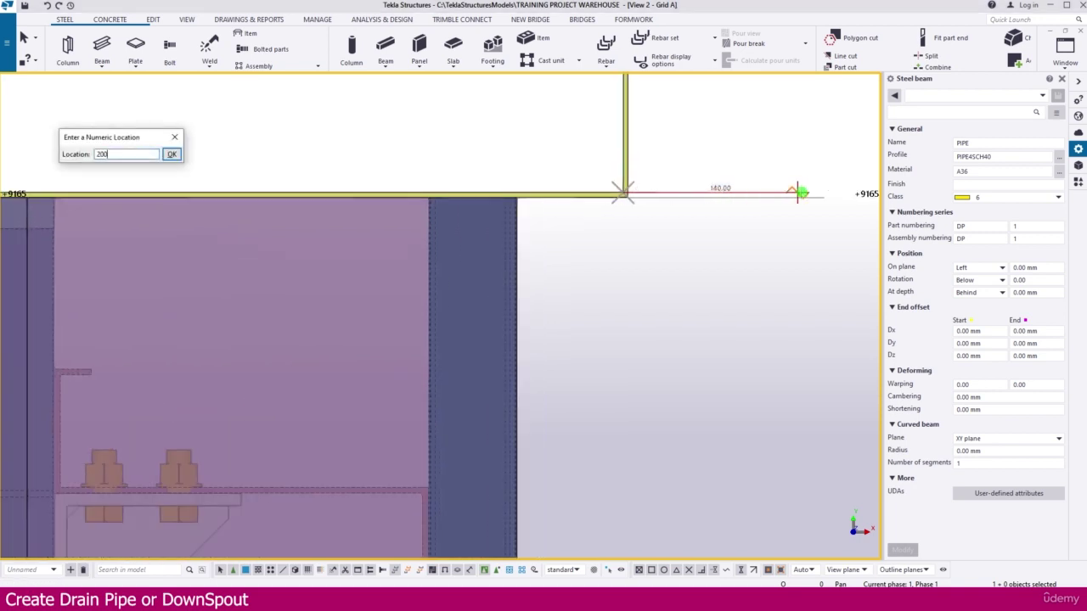
{"action": "key", "text": "Return"}
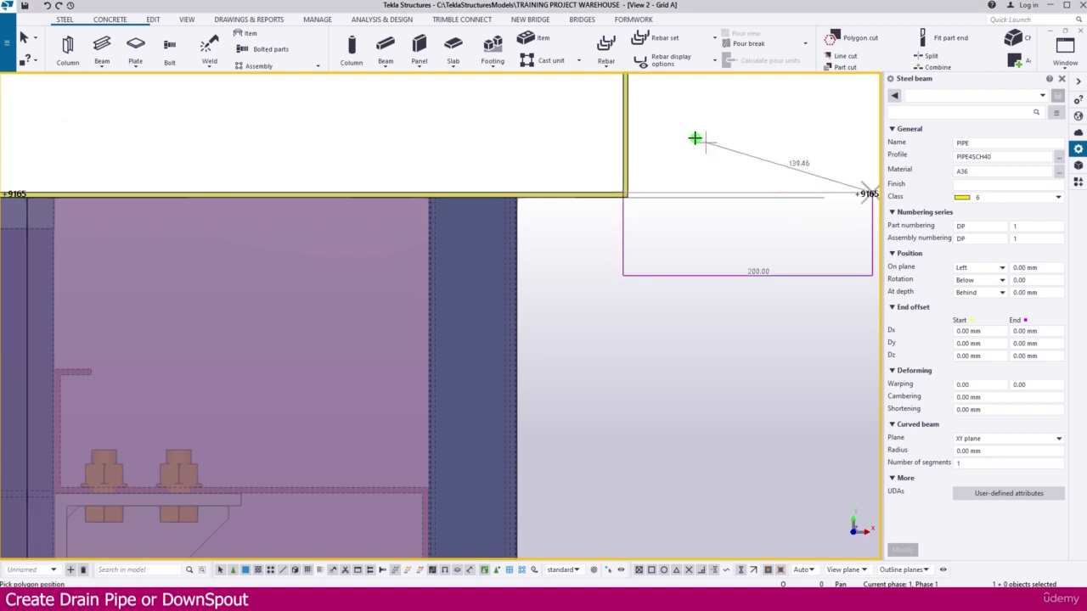
{"action": "scroll", "coordinate": [688, 139], "scroll_direction": "down", "scroll_amount": 4}
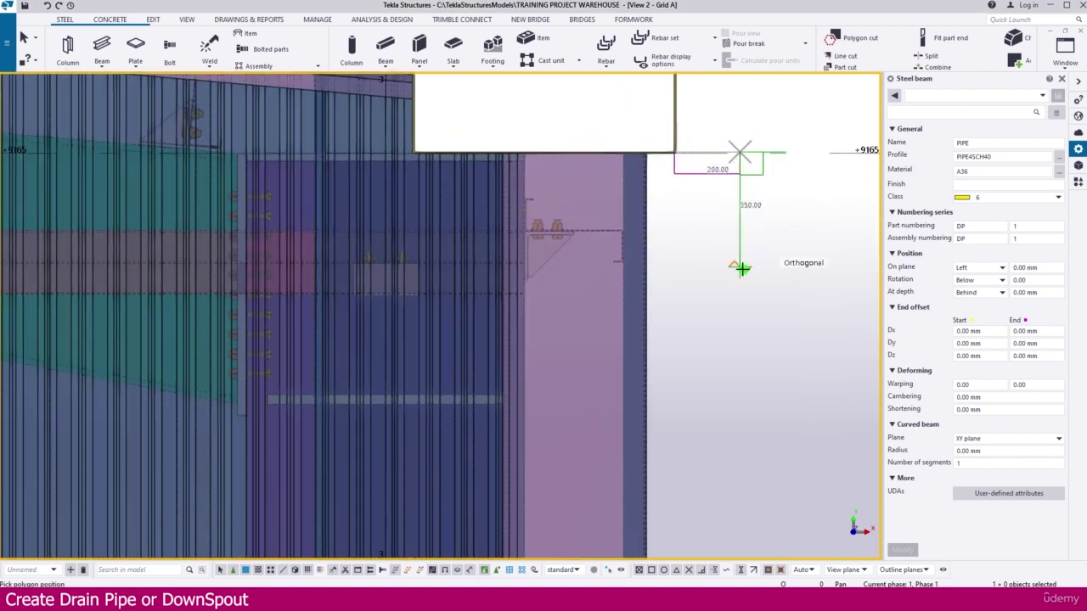
{"action": "type", "text": "500"}
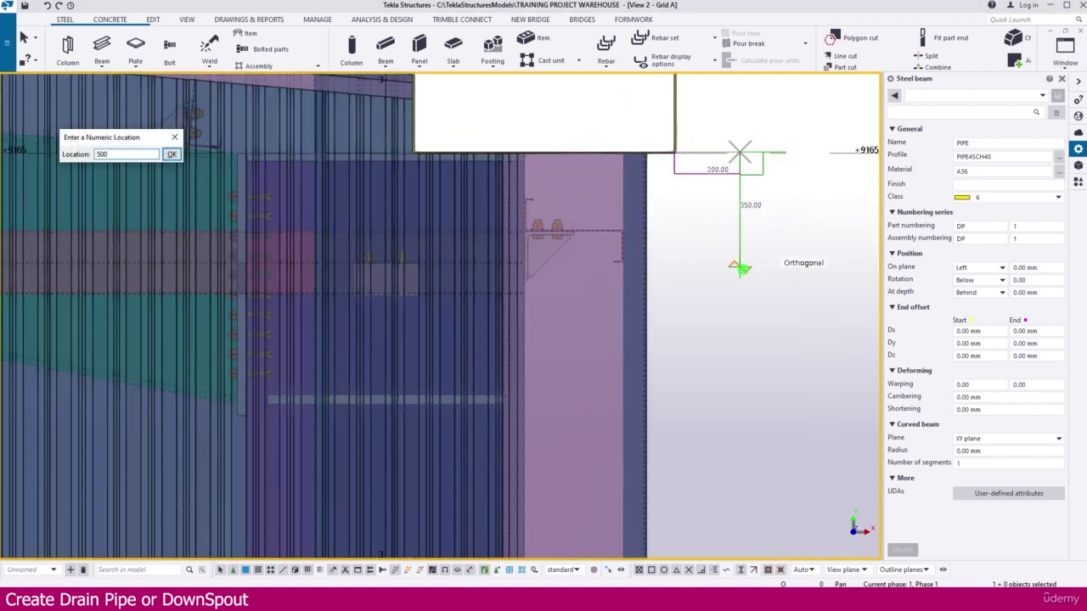
{"action": "key", "text": "Return"}
- Snap the next pipe point Perpendicular back against the wall face
{"action": "scroll", "coordinate": [658, 327], "scroll_direction": "up", "scroll_amount": 3}
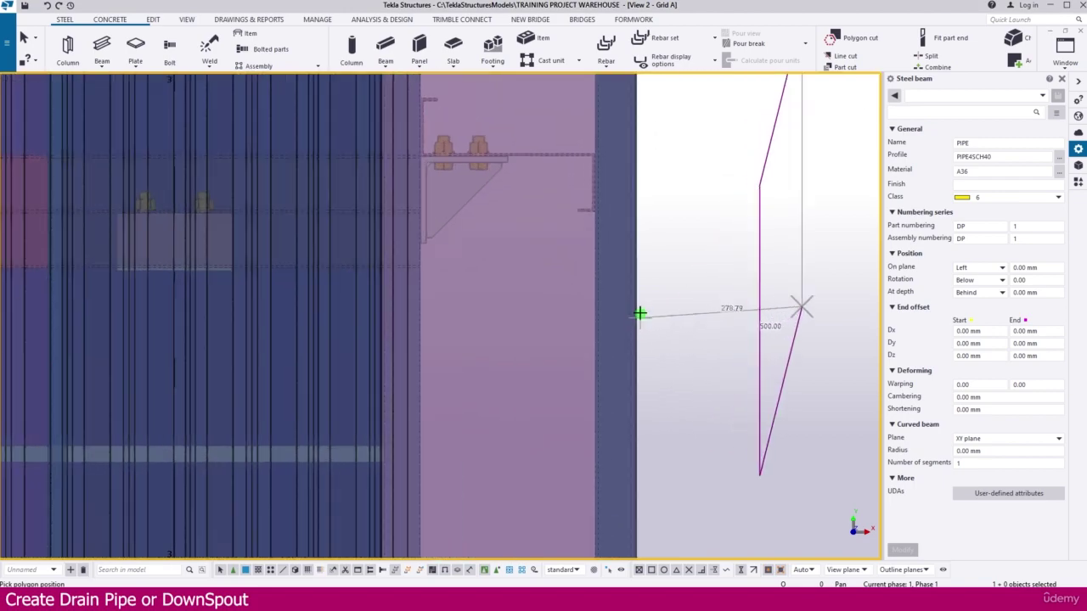
{"action": "scroll", "coordinate": [641, 187], "scroll_direction": "down", "scroll_amount": 6}
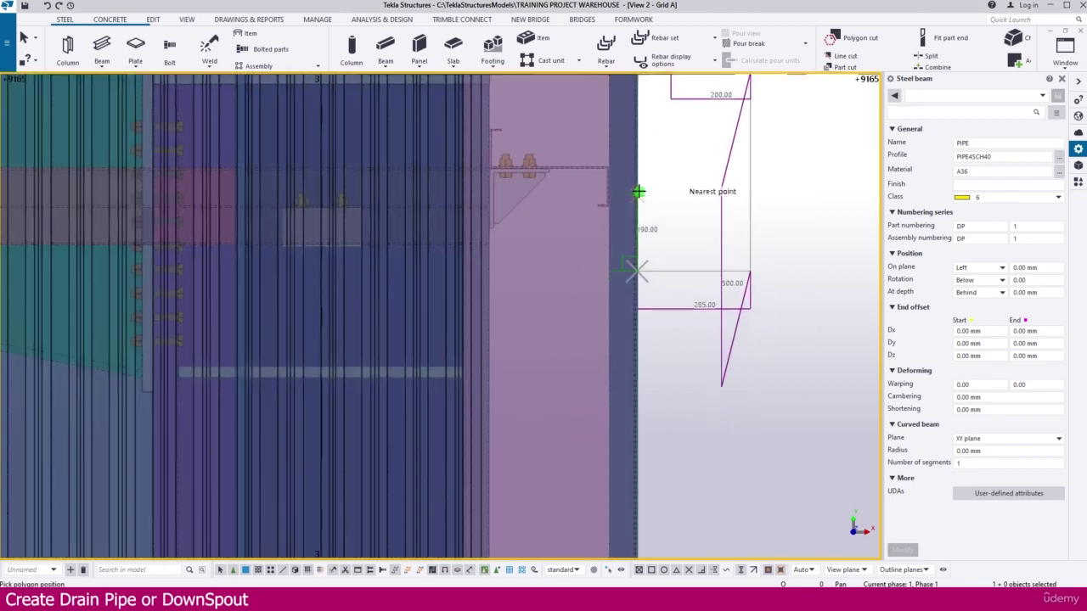
{"action": "scroll", "coordinate": [638, 186], "scroll_direction": "down", "scroll_amount": 2}
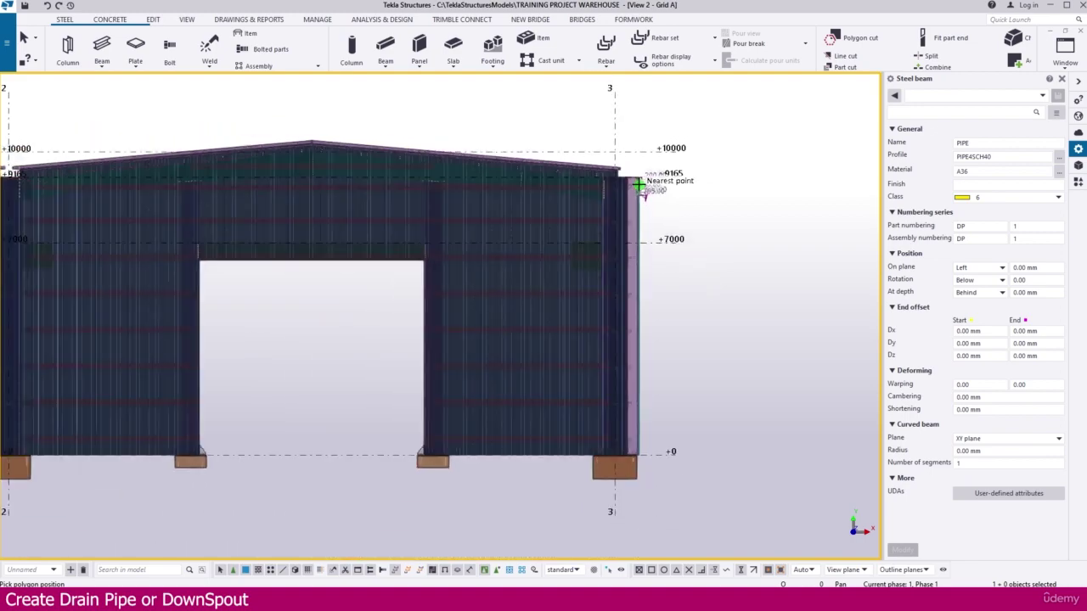
{"action": "scroll", "coordinate": [641, 458], "scroll_direction": "up", "scroll_amount": 5}
{"action": "scroll", "coordinate": [626, 429], "scroll_direction": "up", "scroll_amount": 3}
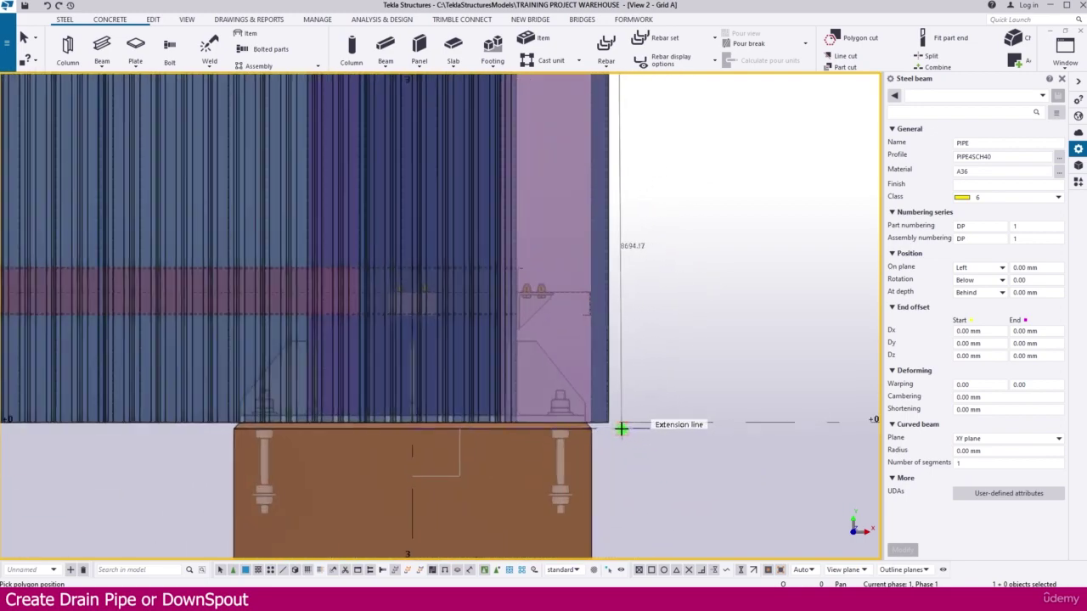
{"action": "scroll", "coordinate": [611, 412], "scroll_direction": "up", "scroll_amount": 2}
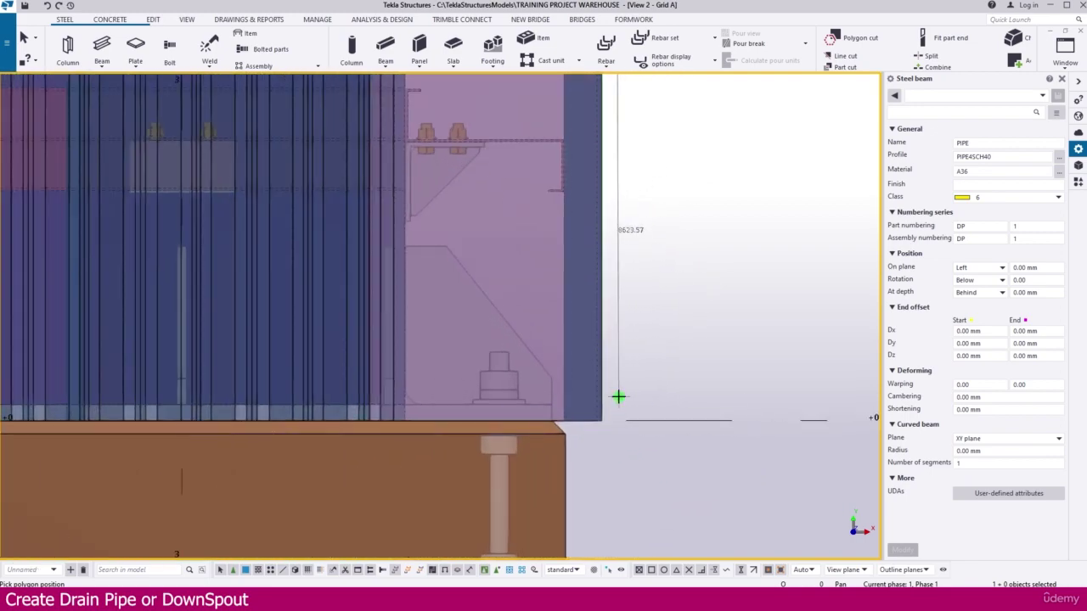
{"action": "right_click", "coordinate": [624, 374]}
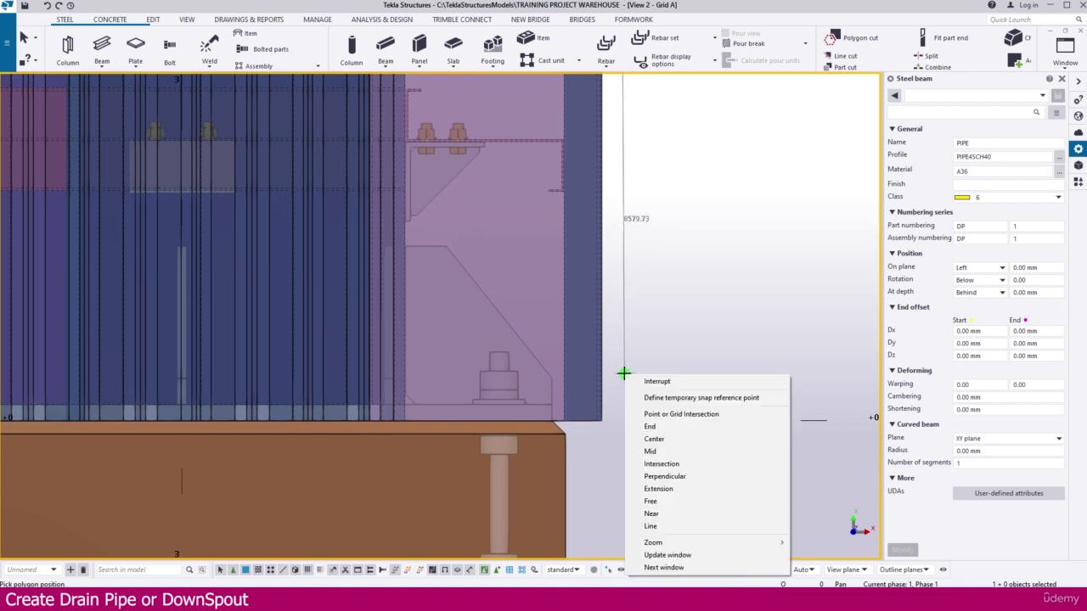
{"action": "left_click", "coordinate": [663, 477]}
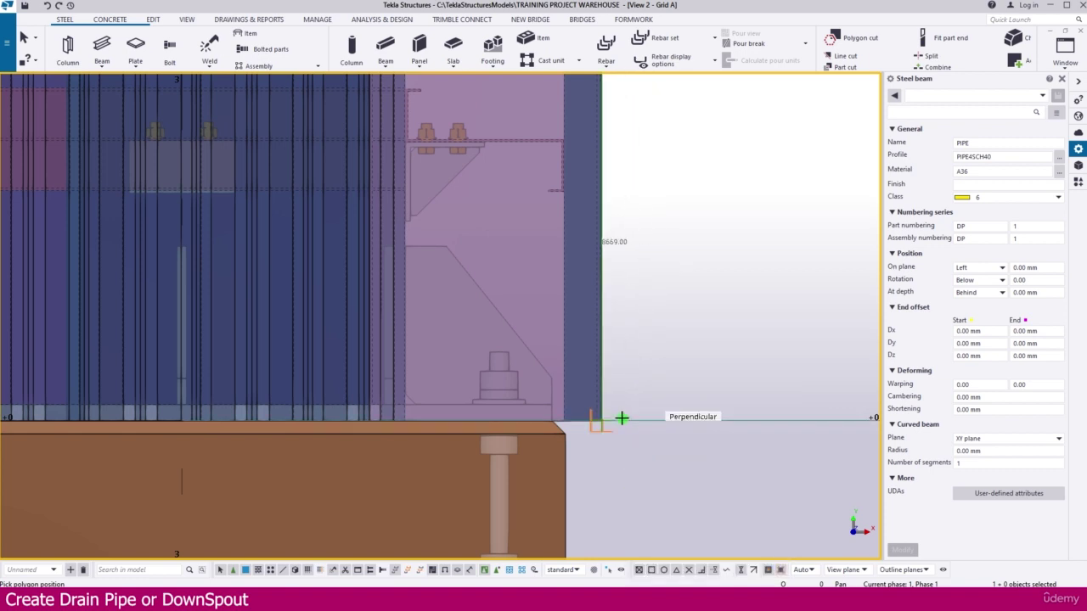
{"action": "left_click", "coordinate": [622, 418]}
{"action": "scroll", "coordinate": [674, 371], "scroll_direction": "down", "scroll_amount": 2}
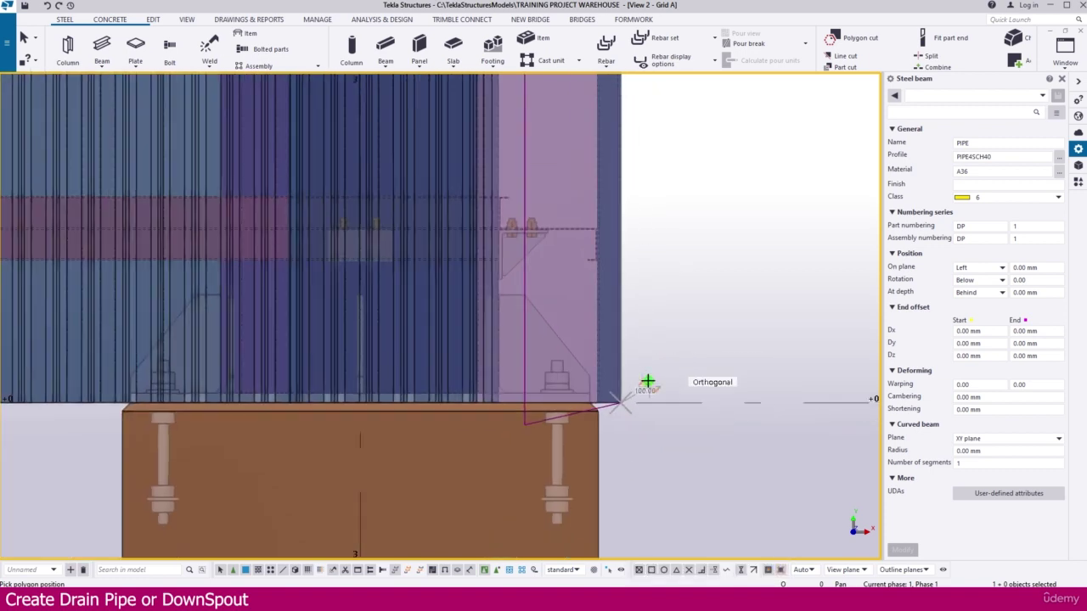
{"action": "scroll", "coordinate": [606, 414], "scroll_direction": "down", "scroll_amount": 1}
{"action": "scroll", "coordinate": [606, 413], "scroll_direction": "down", "scroll_amount": 4}
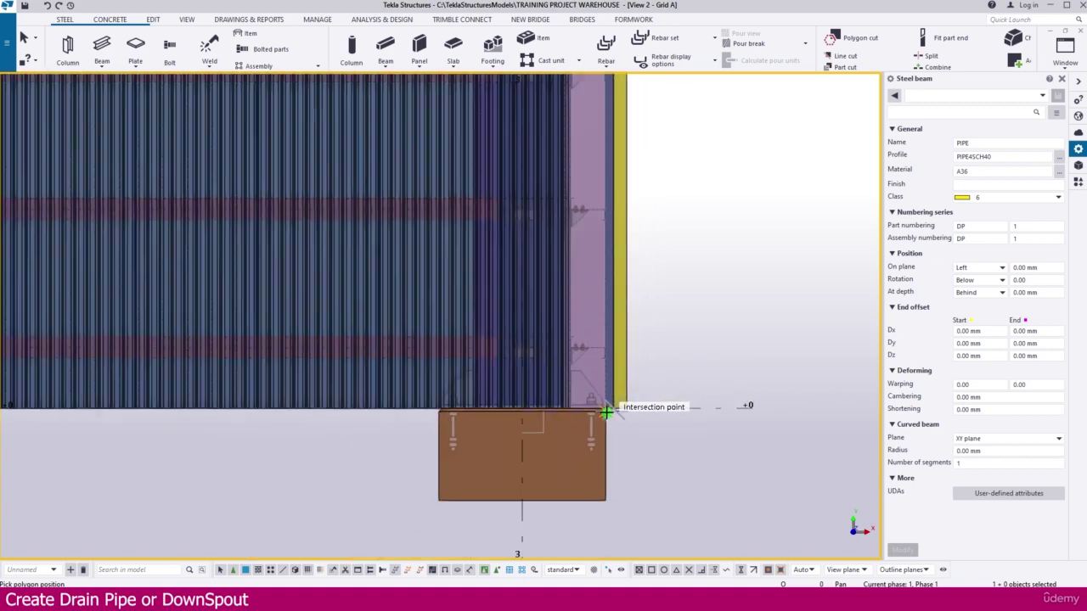
- Set the pipe's upper bend chamfer to Rounding with a 50 mm radius
{"action": "scroll", "coordinate": [661, 372], "scroll_direction": "down", "scroll_amount": 5}
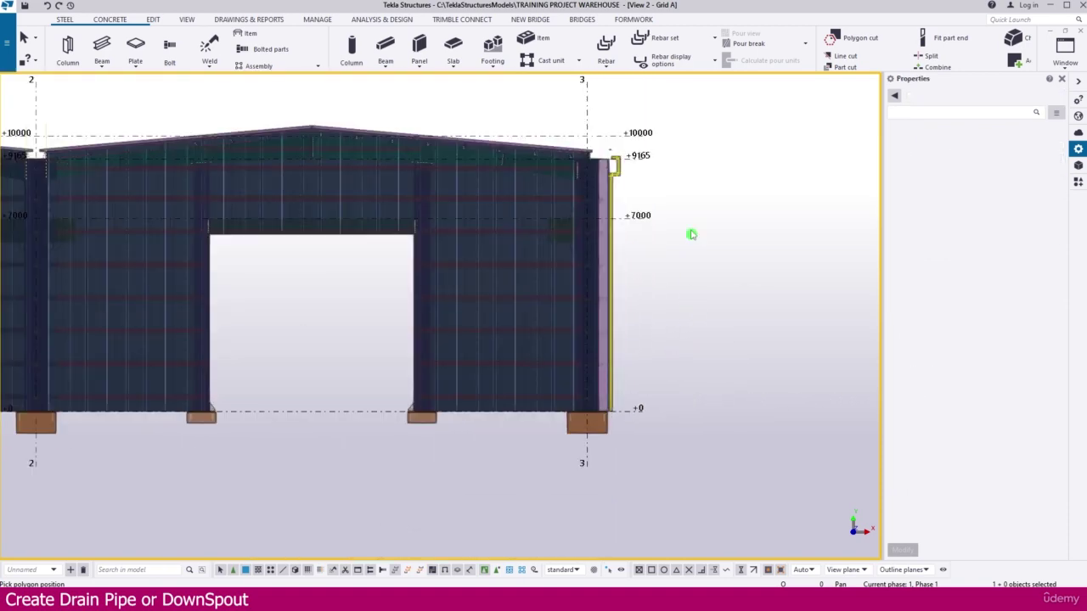
{"action": "scroll", "coordinate": [599, 153], "scroll_direction": "up", "scroll_amount": 8}
{"action": "scroll", "coordinate": [628, 156], "scroll_direction": "up", "scroll_amount": 2}
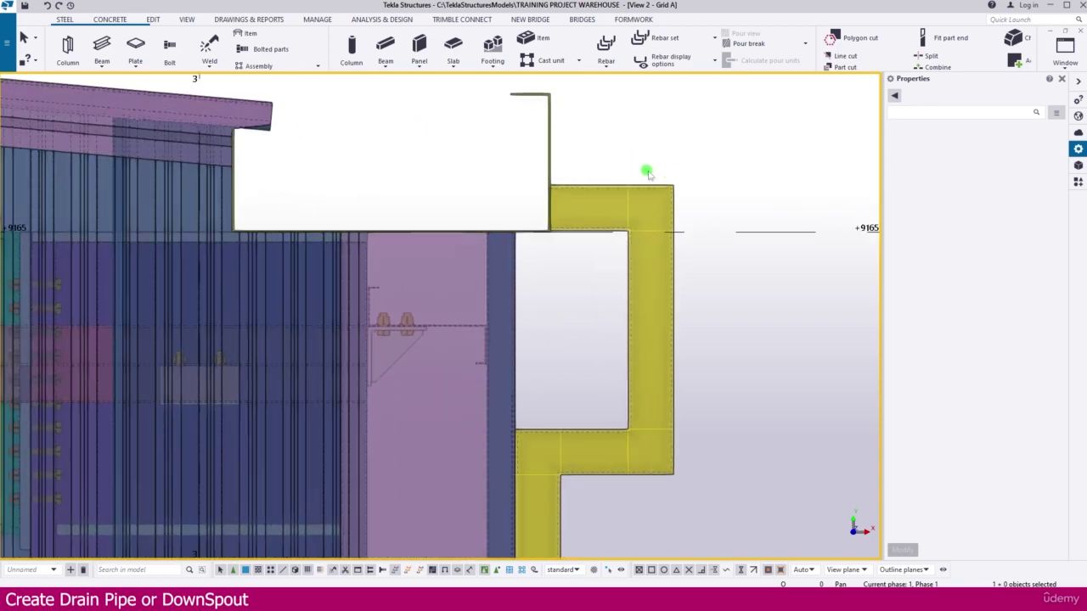
{"action": "left_click", "coordinate": [673, 184]}
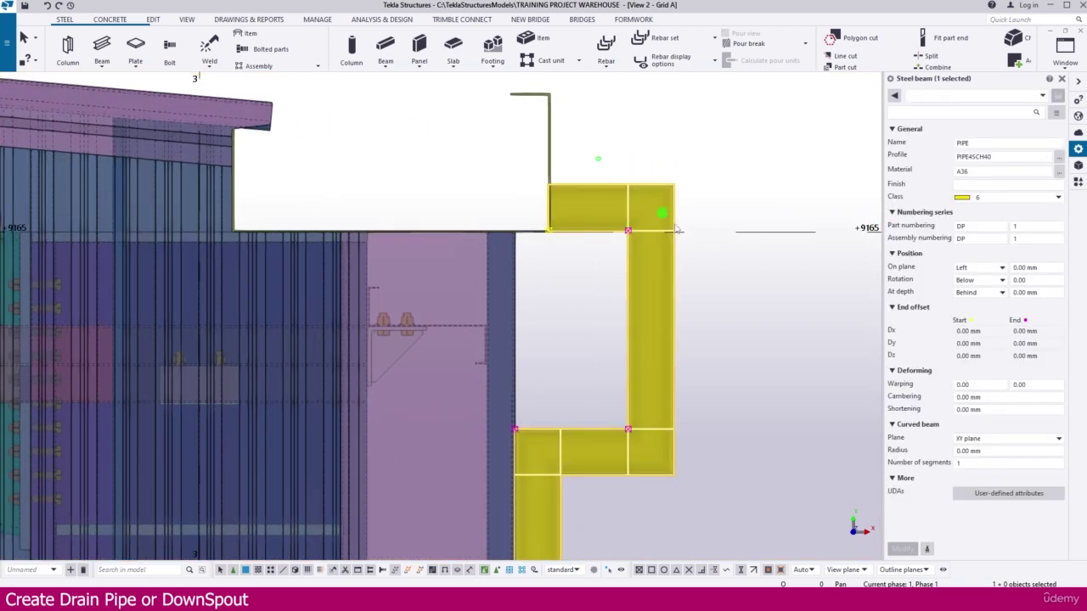
{"action": "left_click_drag", "start_coordinate": [718, 268], "coordinate": [720, 269]}
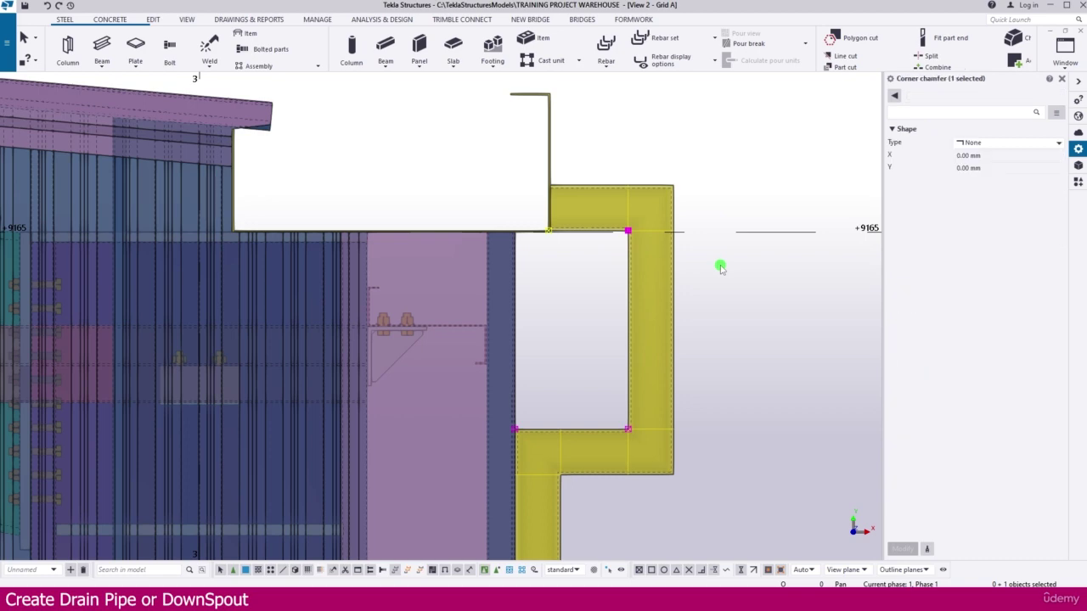
{"action": "left_click", "coordinate": [1020, 146]}
{"action": "left_click", "coordinate": [992, 176]}
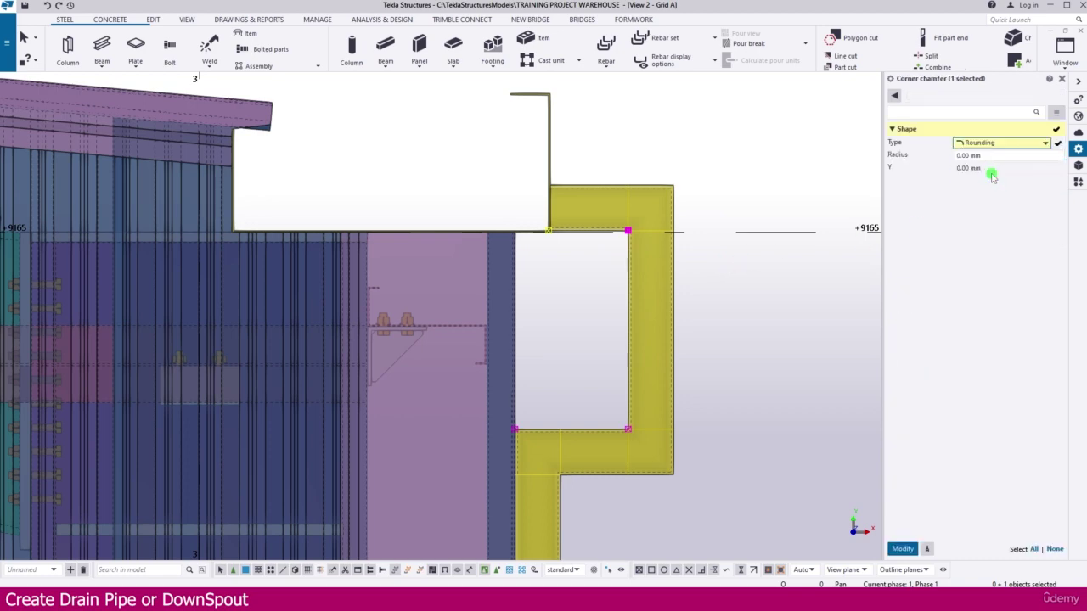
{"action": "left_click", "coordinate": [940, 153]}
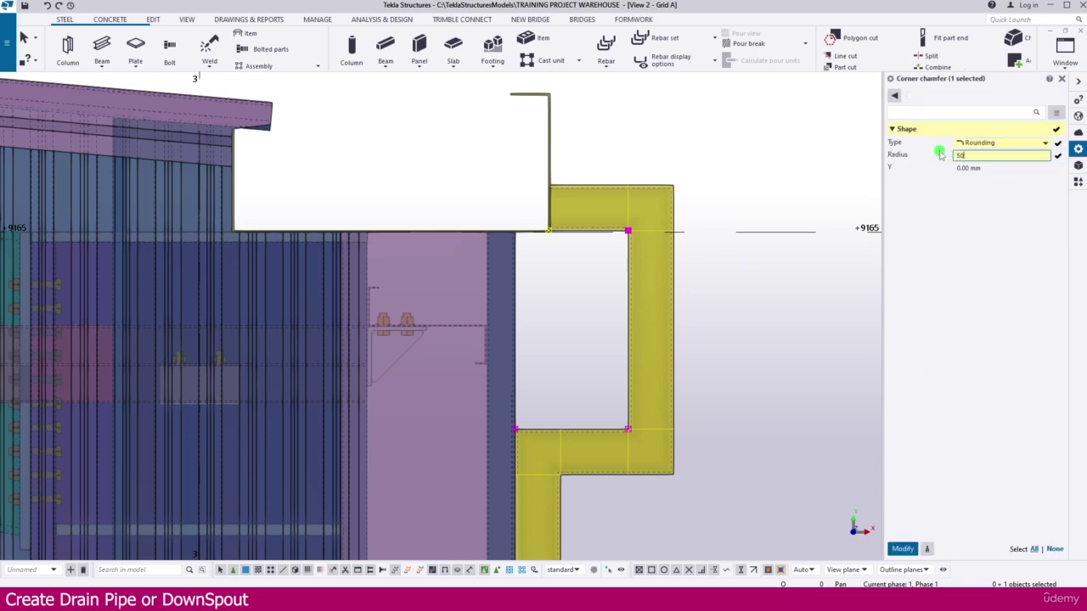
{"action": "key", "text": "Return"}
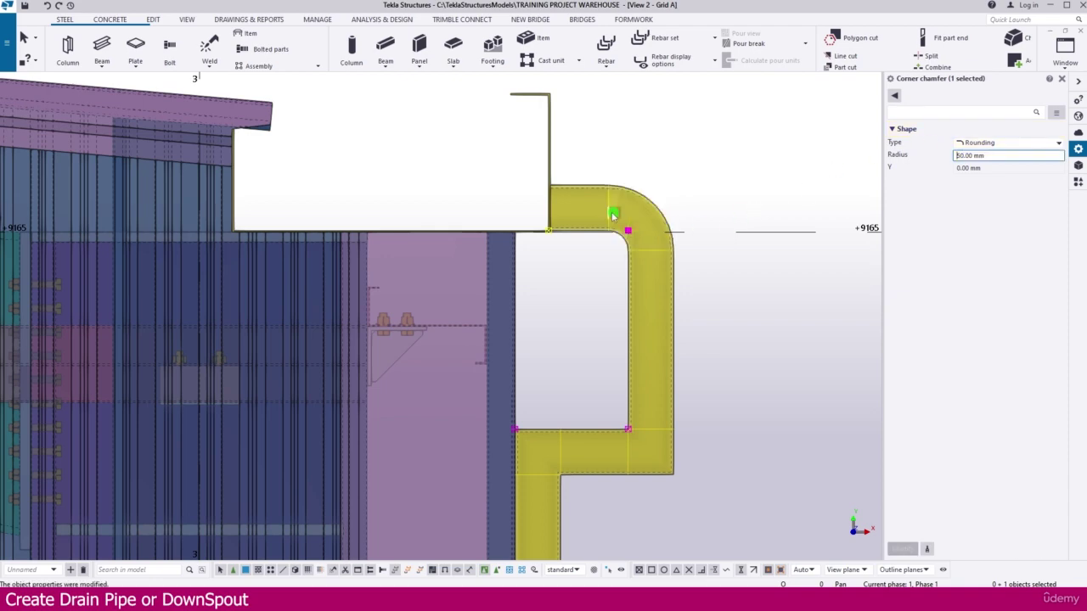
- Check the rounded upper bend by clicking near it and orbiting the model slightly
{"action": "left_click", "coordinate": [649, 250]}
{"action": "left_click", "coordinate": [601, 194]}
{"action": "left_click", "coordinate": [687, 240]}
{"action": "left_click", "coordinate": [619, 190]}
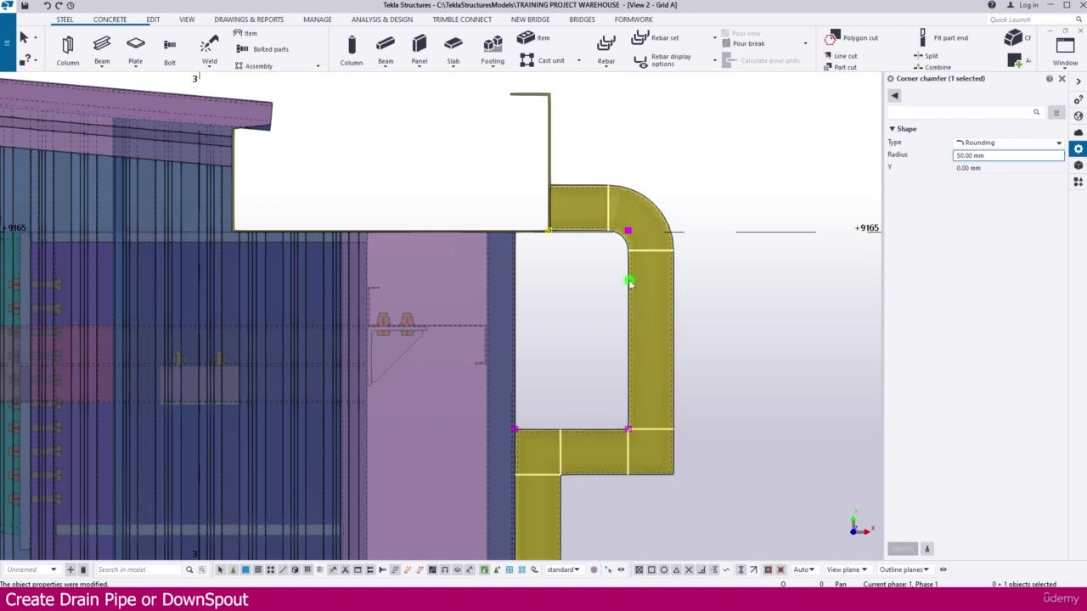
{"action": "middle_click_drag", "start_coordinate": [628, 284], "coordinate": [630, 257], "text": "ctrl"}
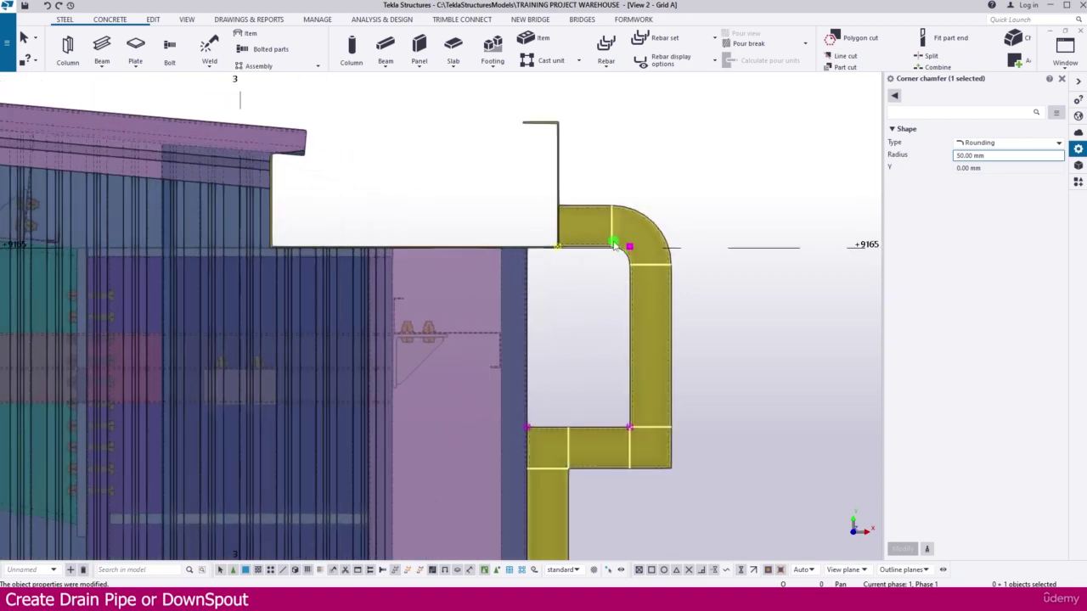
{"action": "scroll", "coordinate": [620, 255], "scroll_direction": "up", "scroll_amount": 3}
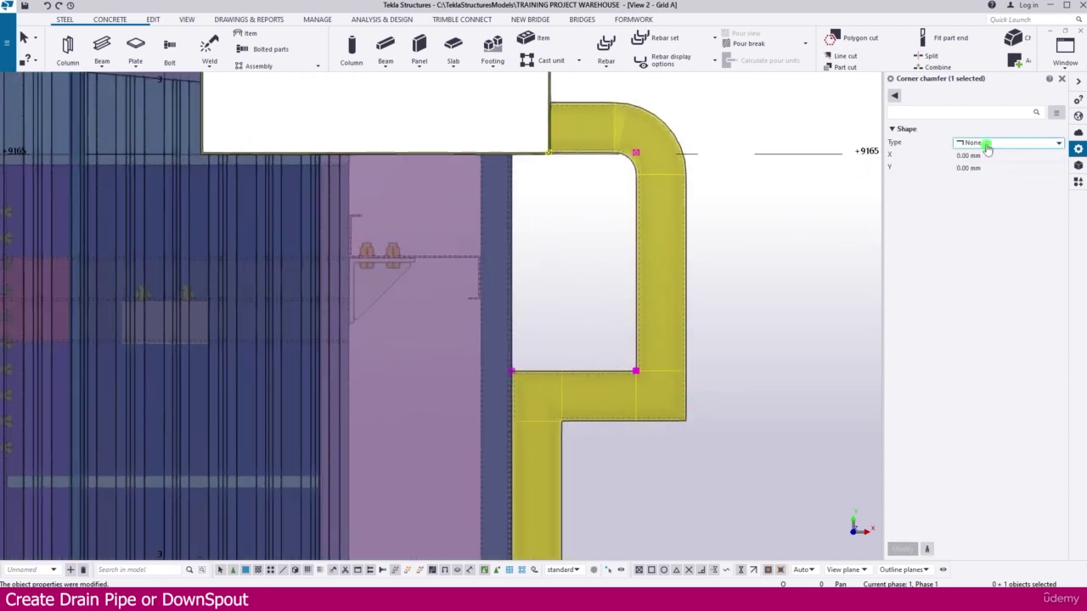
- Apply Rounding with a 50 mm radius to the next corner chamfer
{"action": "left_click", "coordinate": [986, 146]}
{"action": "left_click", "coordinate": [977, 171]}
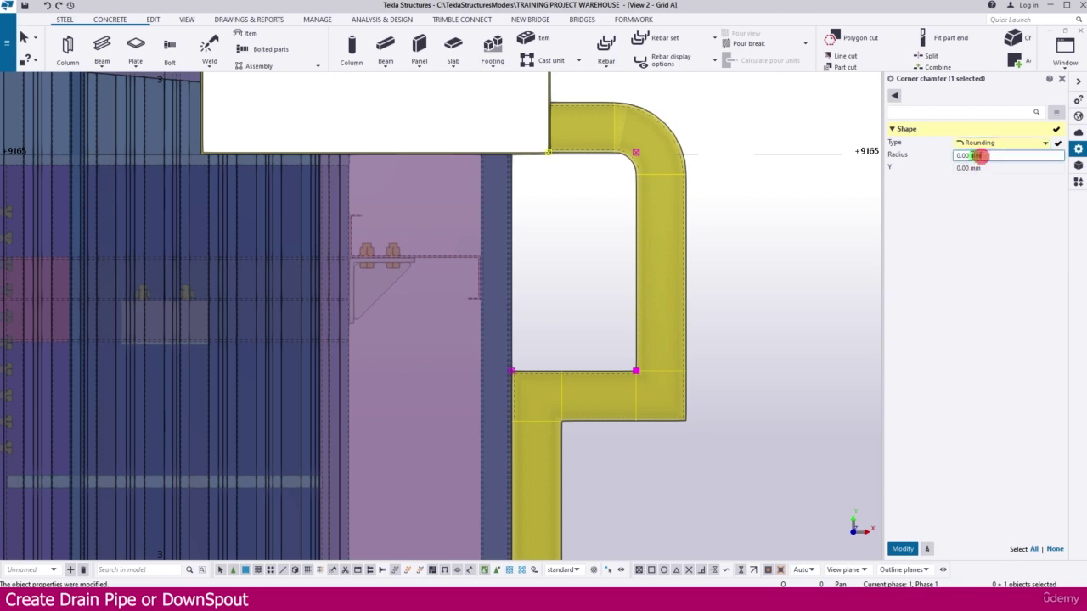
{"action": "type", "text": "50"}
{"action": "key", "text": "Return"}
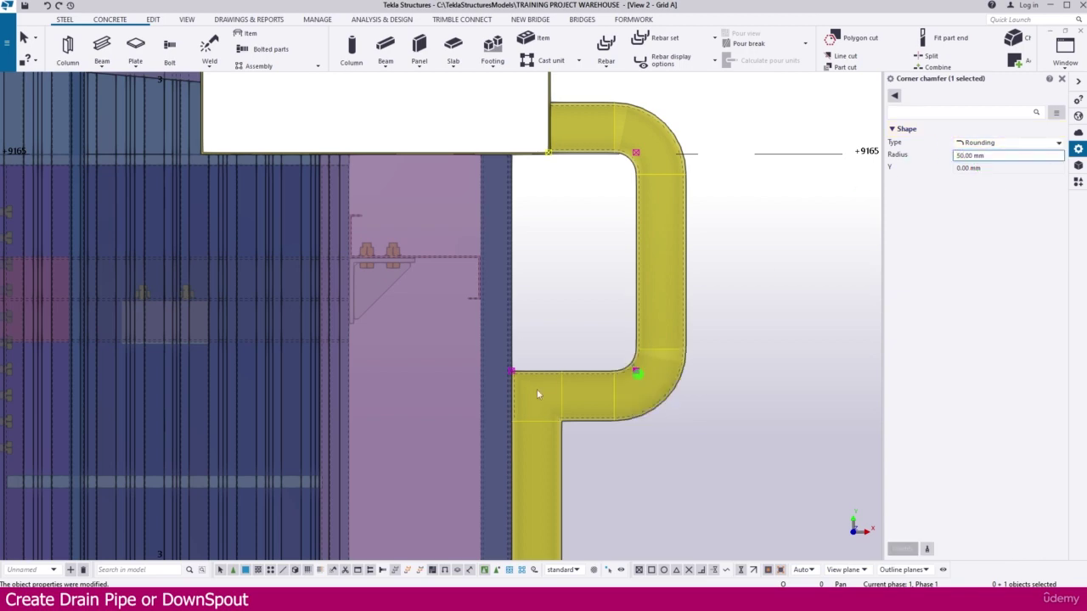
- Set the lower bend's chamfer to Rounding with a 150 mm radius
{"action": "left_click", "coordinate": [586, 398]}
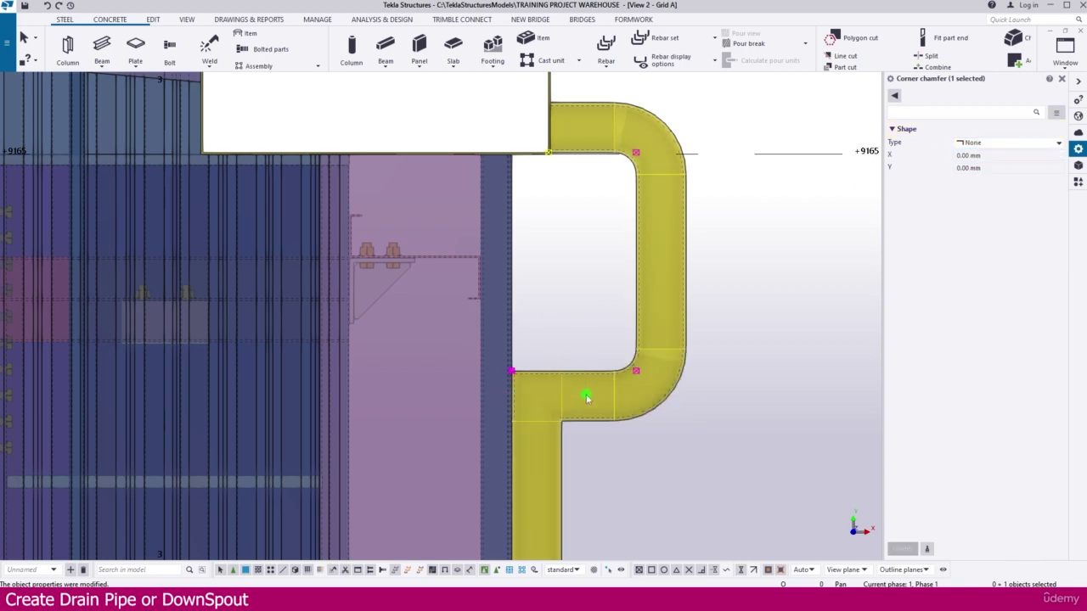
{"action": "left_click", "coordinate": [990, 143]}
{"action": "left_click", "coordinate": [987, 167]}
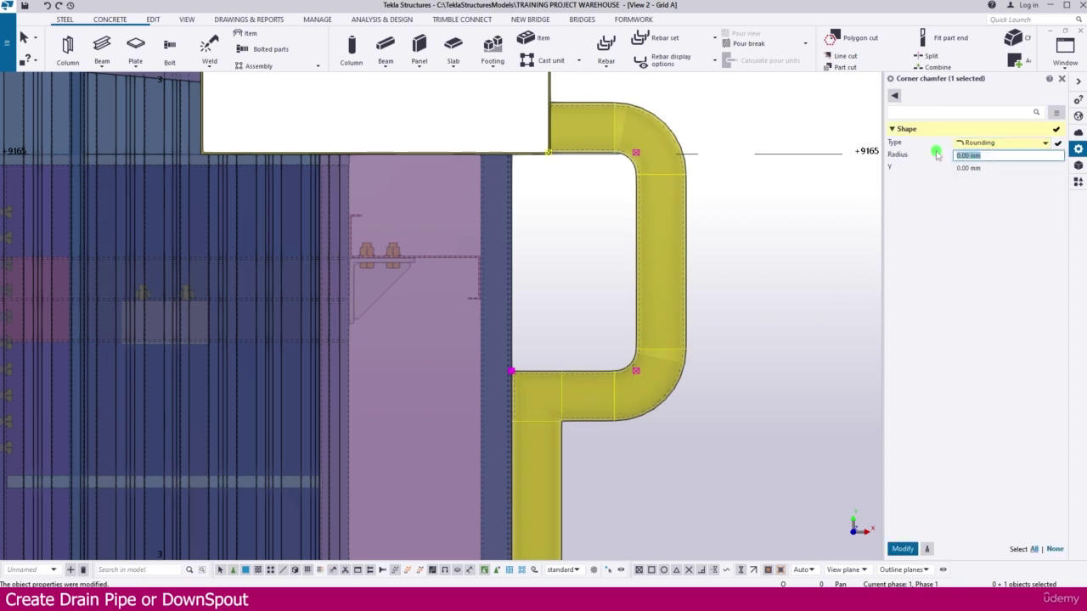
{"action": "key", "text": "Return"}
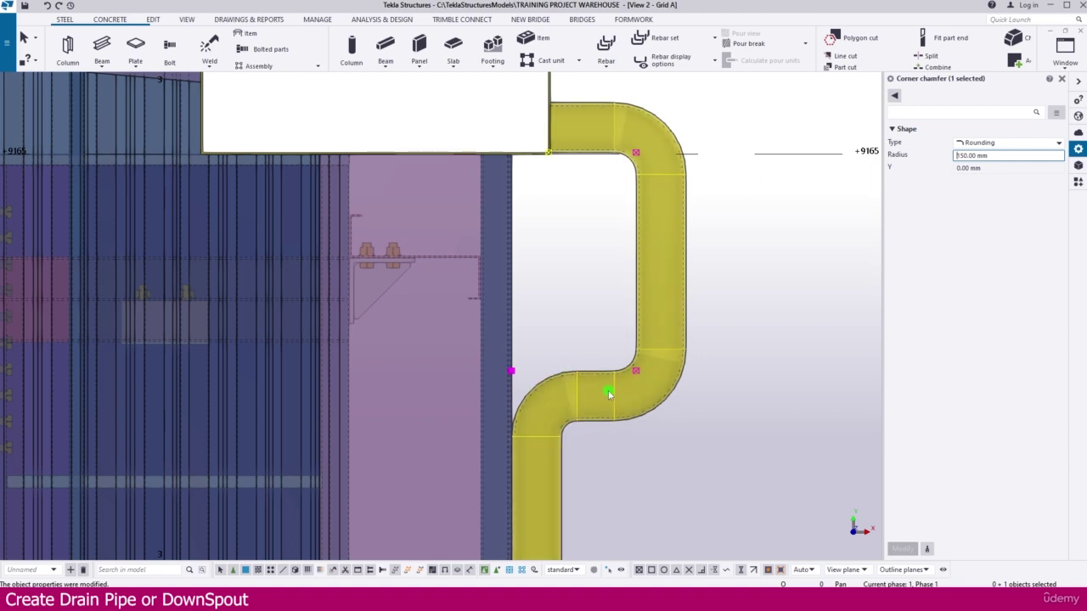
{"action": "scroll", "coordinate": [526, 338], "scroll_direction": "down", "scroll_amount": 10}
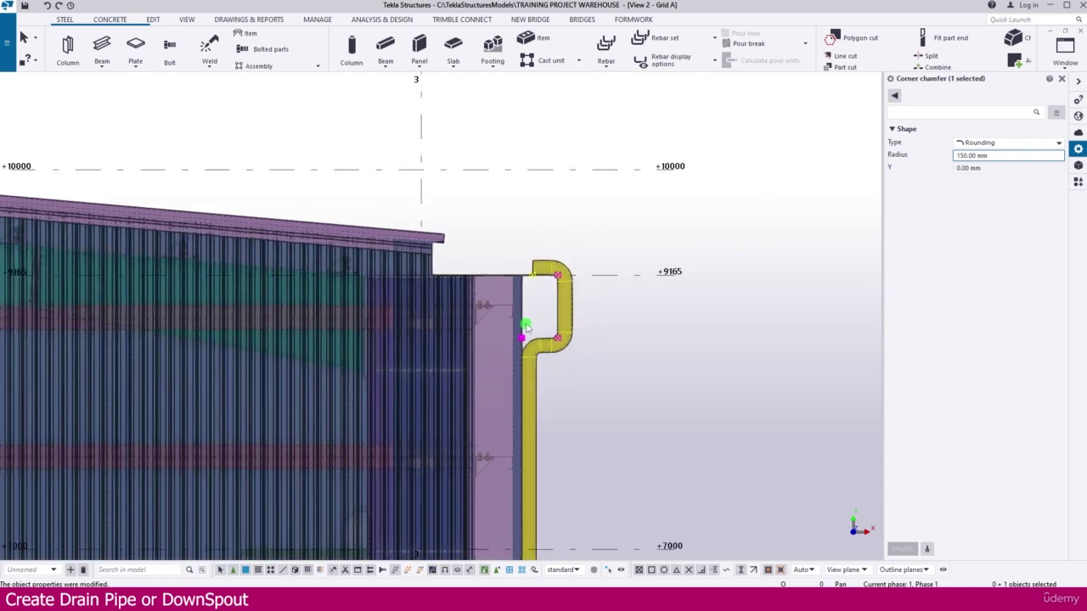
{"action": "scroll", "coordinate": [552, 303], "scroll_direction": "down", "scroll_amount": 5}
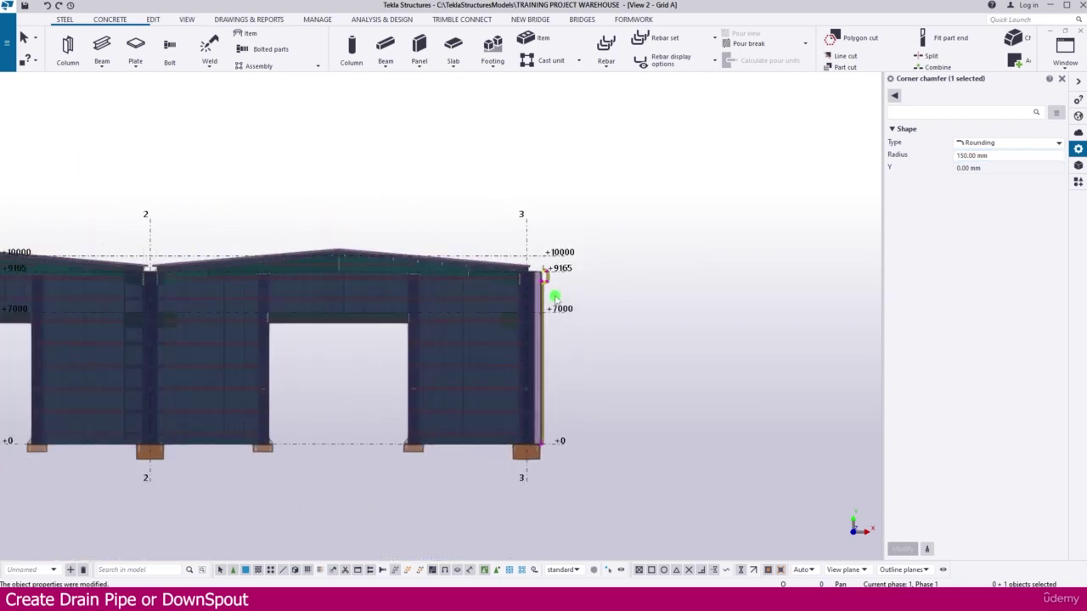
{"action": "scroll", "coordinate": [553, 458], "scroll_direction": "up", "scroll_amount": 8}
{"action": "scroll", "coordinate": [522, 462], "scroll_direction": "up", "scroll_amount": 4}
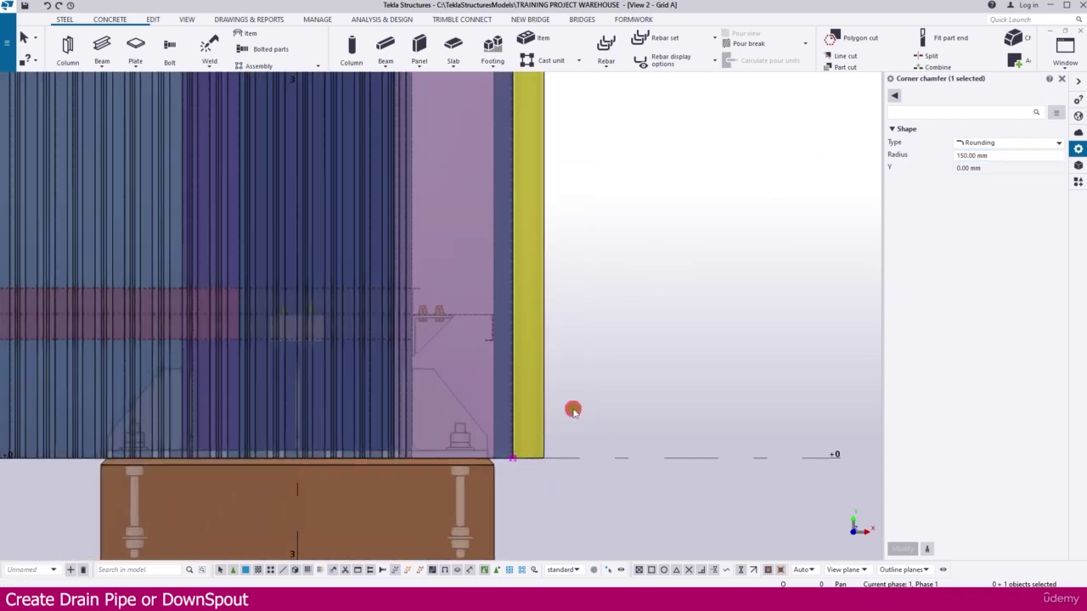
- Line-cut the pipe's bottom corner at an angle and remove the part below the cut
{"action": "left_click", "coordinate": [560, 424]}
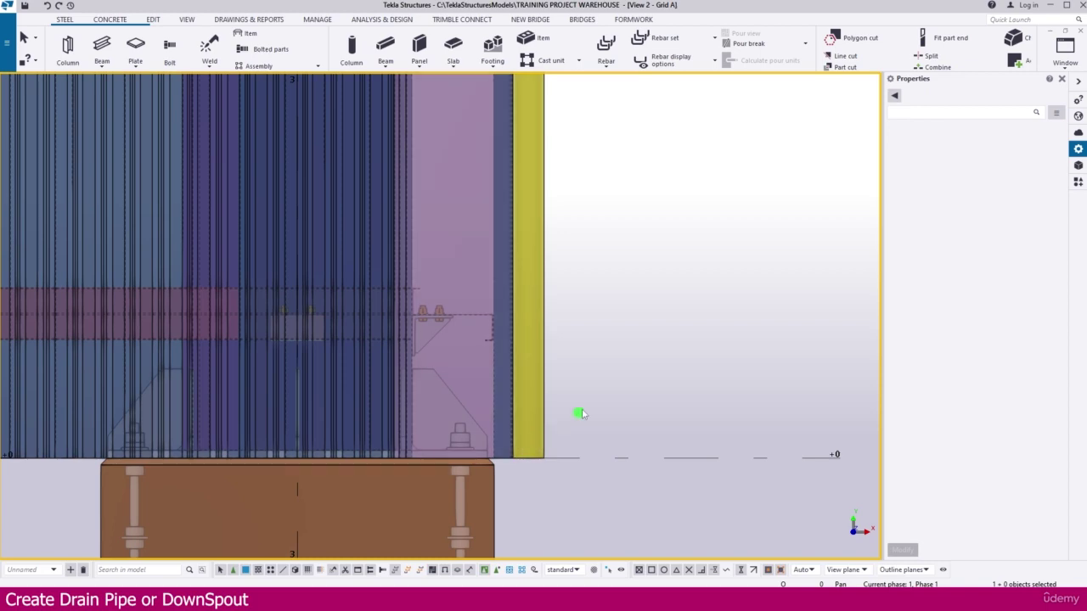
{"action": "left_click", "coordinate": [153, 20]}
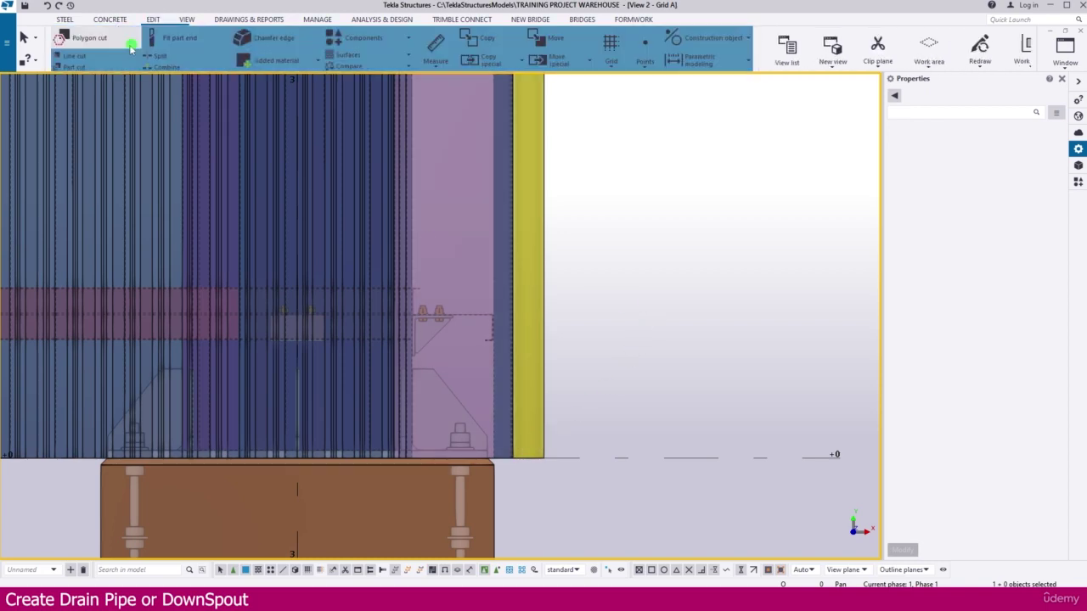
{"action": "left_click", "coordinate": [74, 55]}
{"action": "scroll", "coordinate": [535, 466], "scroll_direction": "up", "scroll_amount": 2}
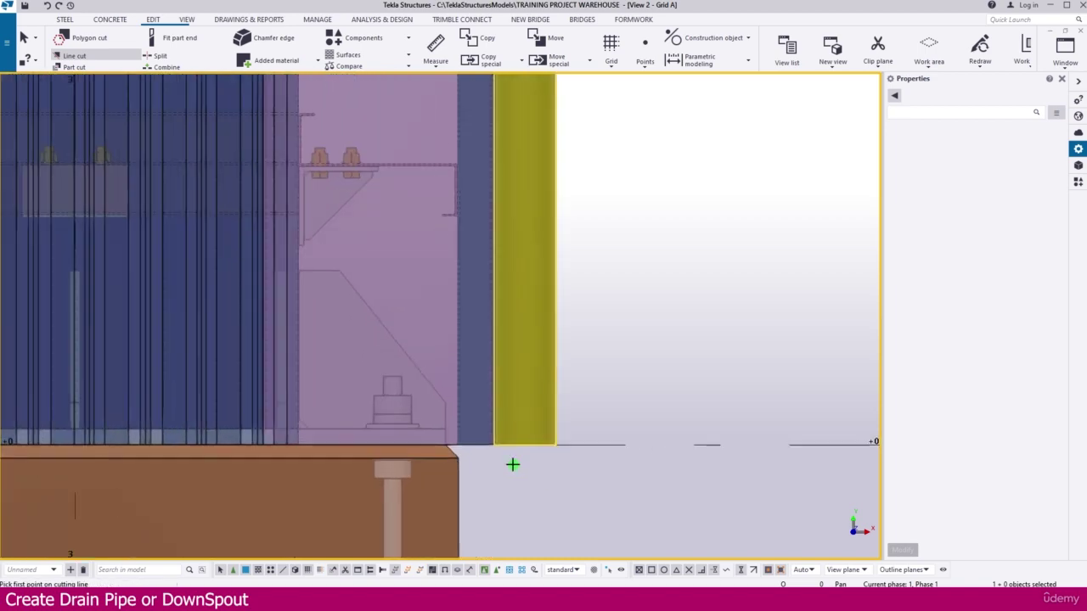
{"action": "scroll", "coordinate": [513, 464], "scroll_direction": "up", "scroll_amount": 1}
{"action": "left_click", "coordinate": [491, 440]}
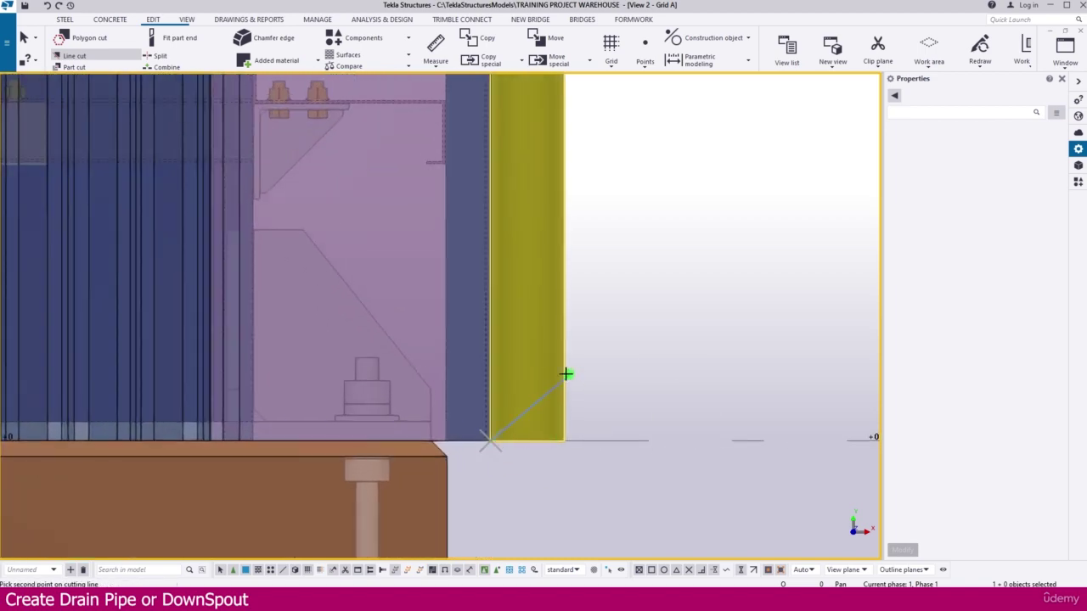
{"action": "left_click", "coordinate": [564, 373]}
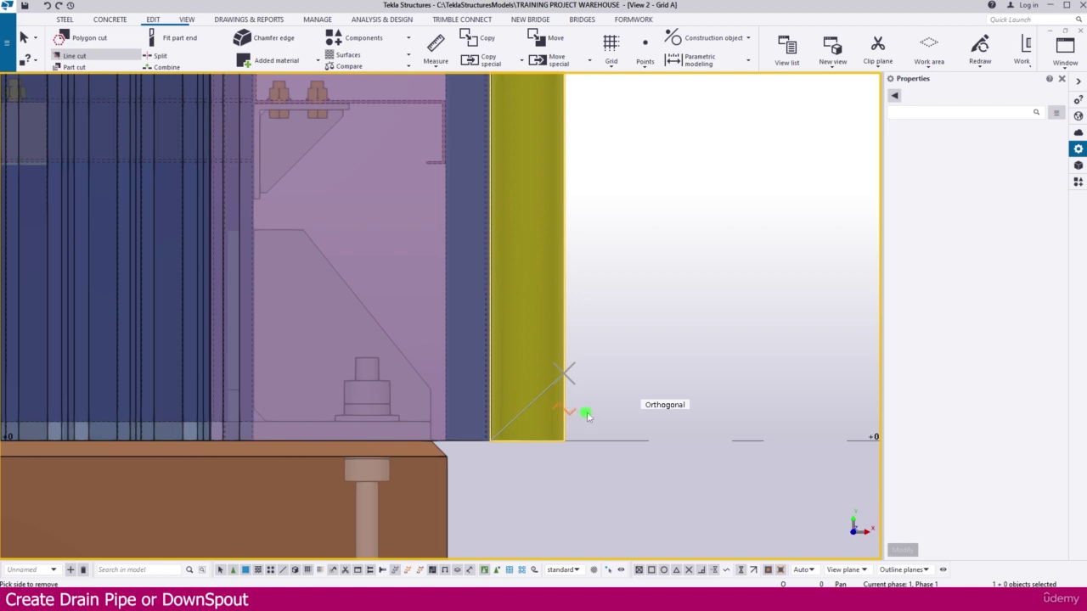
{"action": "left_click", "coordinate": [586, 414]}
{"action": "scroll", "coordinate": [585, 416], "scroll_direction": "down", "scroll_amount": 3}
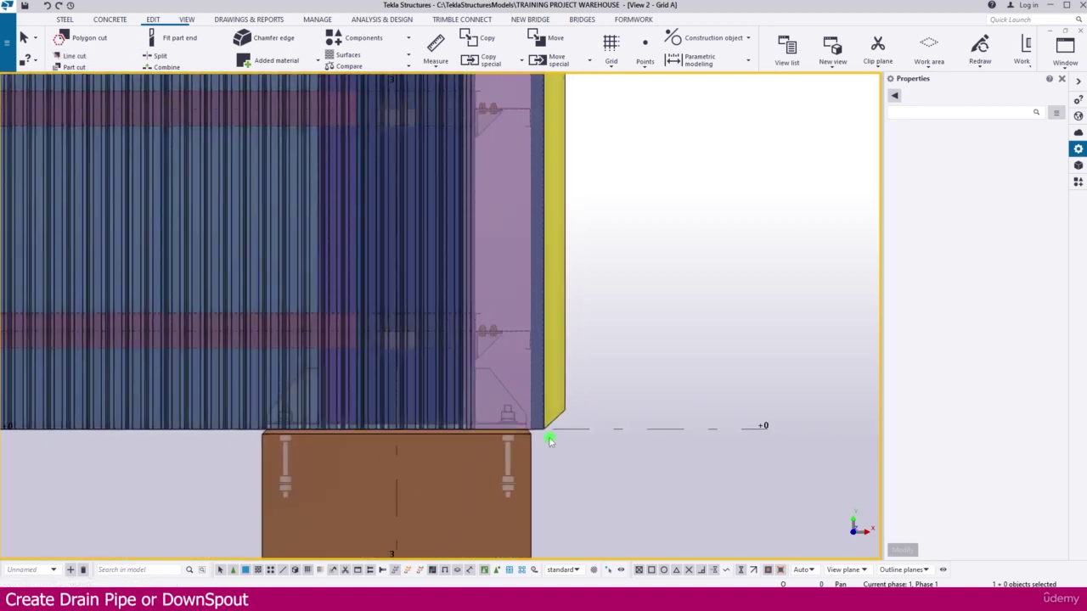
{"action": "scroll", "coordinate": [550, 440], "scroll_direction": "down", "scroll_amount": 5}
{"action": "scroll", "coordinate": [580, 204], "scroll_direction": "up", "scroll_amount": 2}
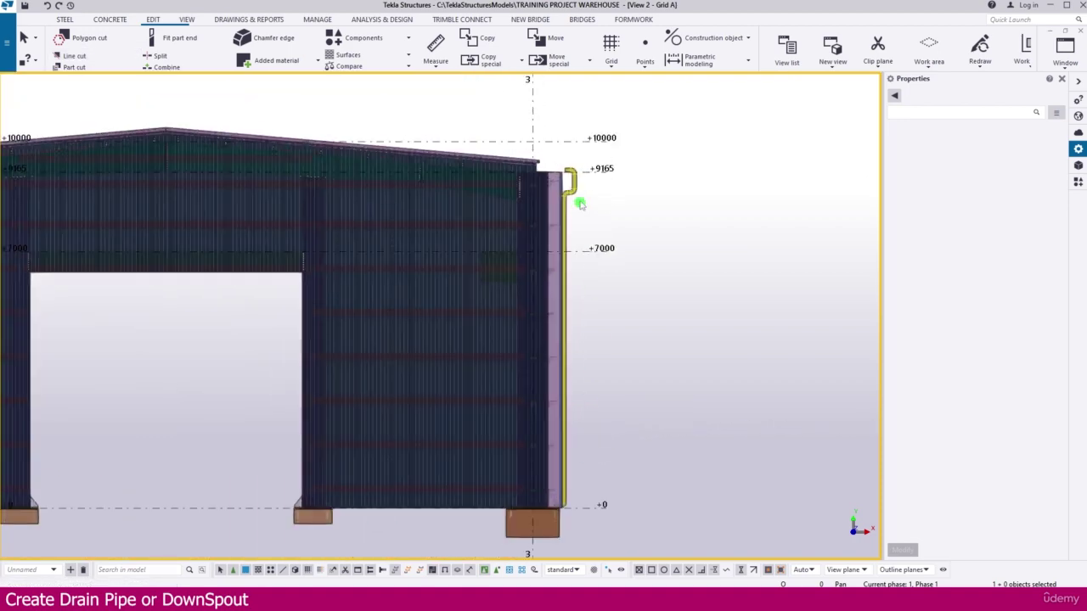
{"action": "scroll", "coordinate": [580, 203], "scroll_direction": "up", "scroll_amount": 5}
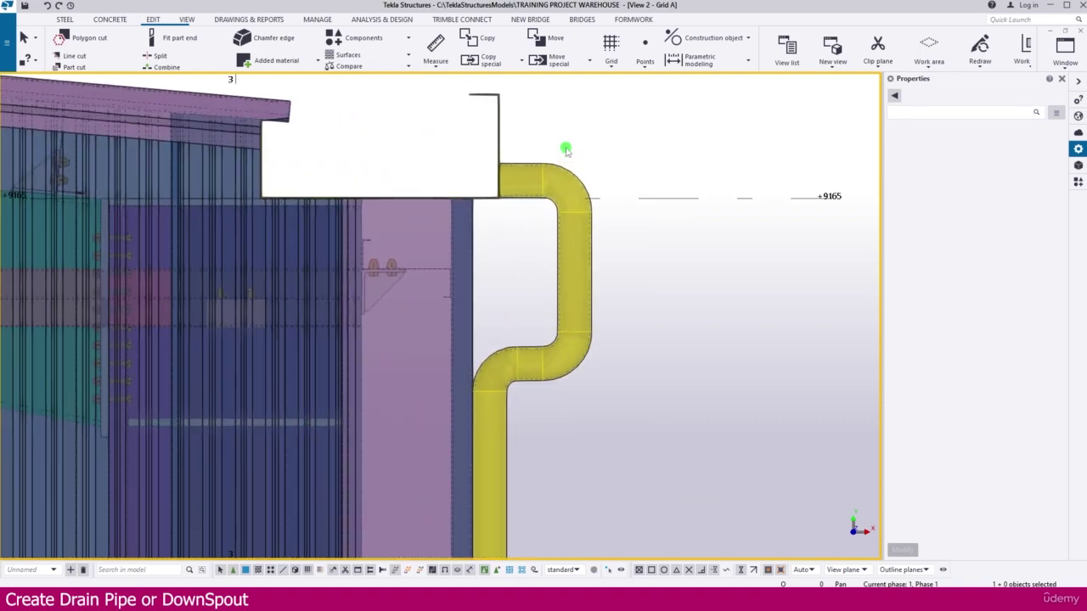
- Switch to View 1 - ISOMETRIC VIEW, rotate to the warehouse's other side, and redraw
{"action": "key", "text": "ctrl+Tab"}
{"action": "key", "text": "ctrl+Tab"}
{"action": "key", "text": "ctrl+Tab"}
{"action": "key", "text": "ctrl+Tab"}
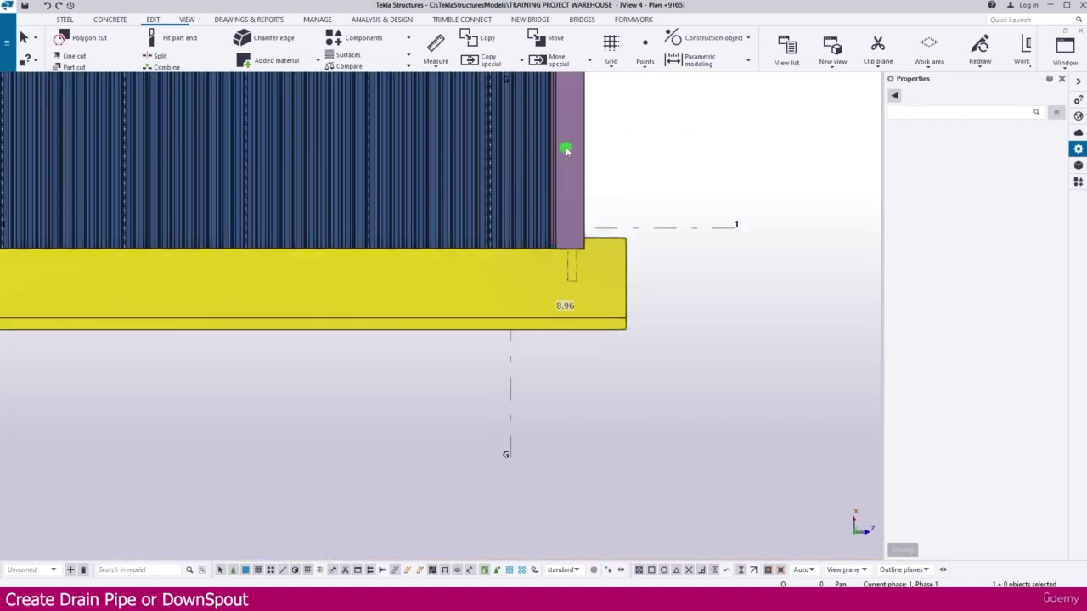
{"action": "scroll", "coordinate": [510, 251], "scroll_direction": "down", "scroll_amount": 4}
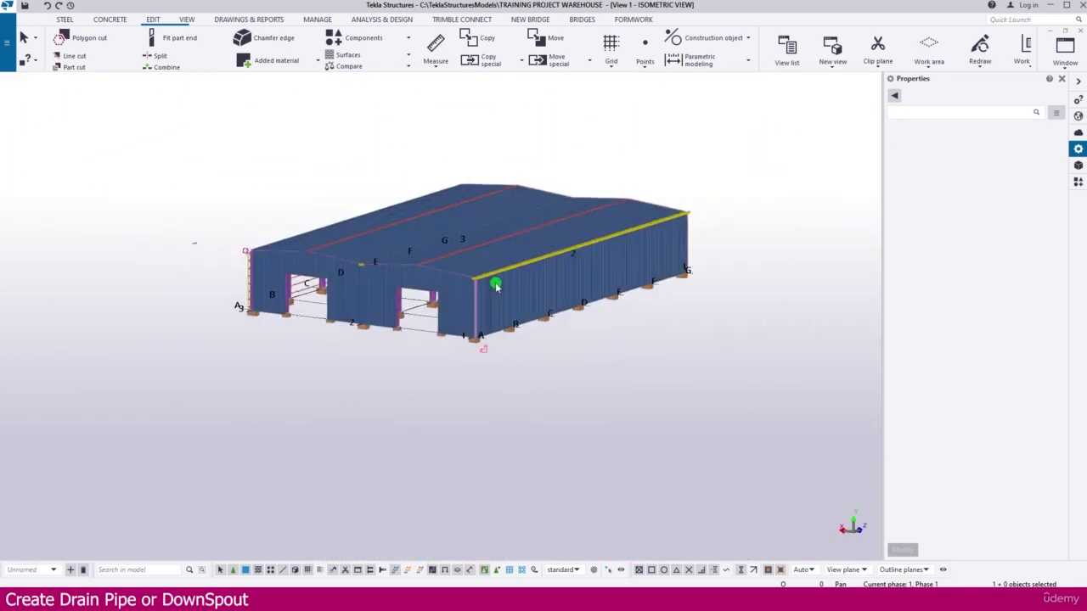
{"action": "middle_click_drag", "start_coordinate": [492, 274], "coordinate": [613, 293], "text": "ctrl"}
{"action": "scroll", "coordinate": [232, 267], "scroll_direction": "up", "scroll_amount": 8}
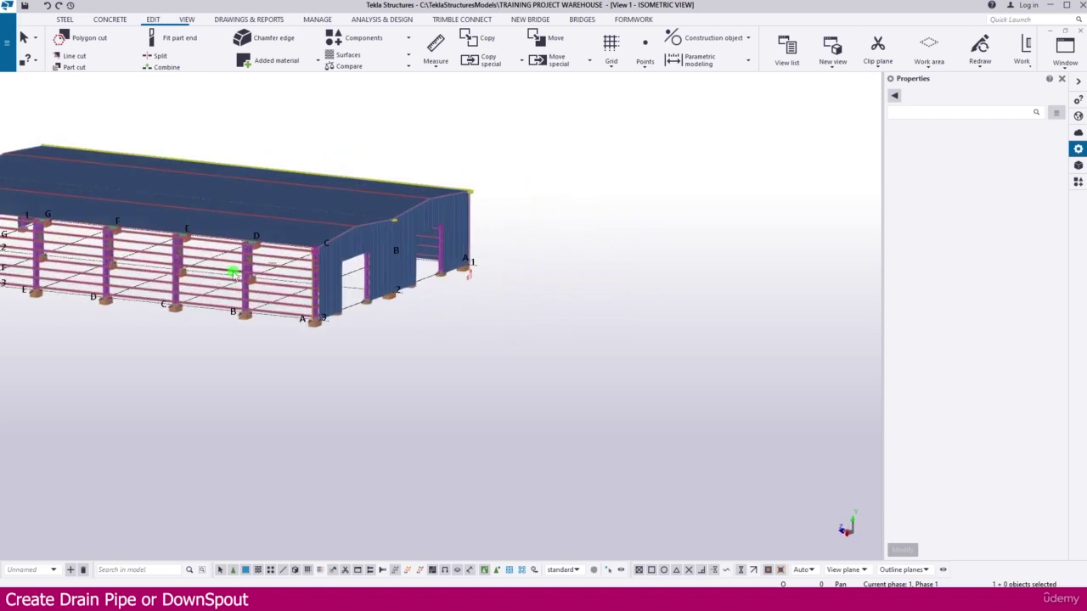
{"action": "right_click", "coordinate": [521, 344]}
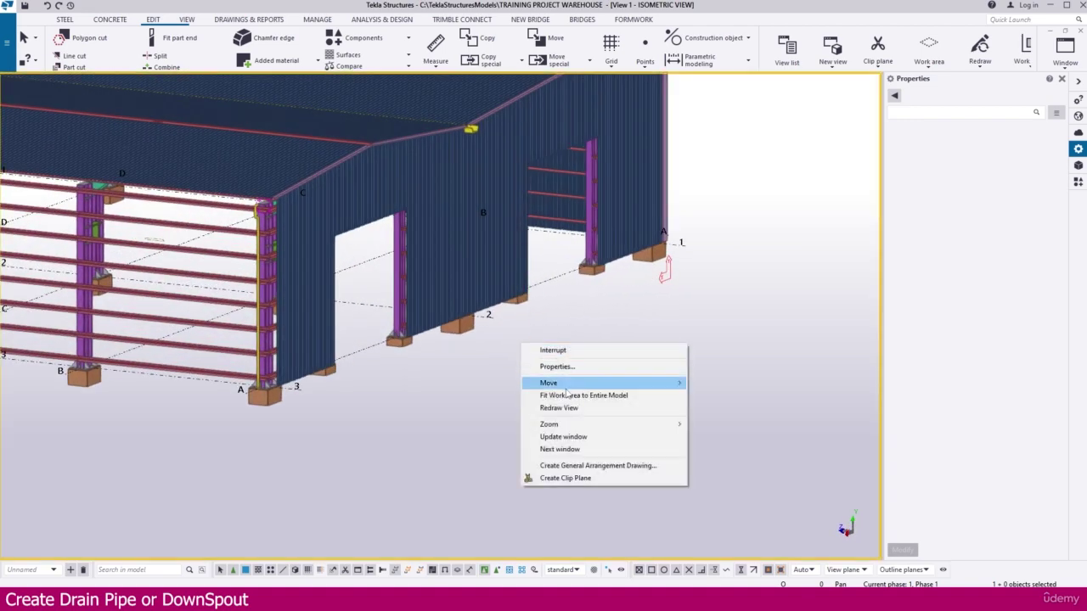
{"action": "left_click", "coordinate": [552, 407]}
- Zoom to the eave corner and select the finished downspout pipe
{"action": "scroll", "coordinate": [254, 211], "scroll_direction": "up", "scroll_amount": 5}
{"action": "scroll", "coordinate": [238, 179], "scroll_direction": "up", "scroll_amount": 4}
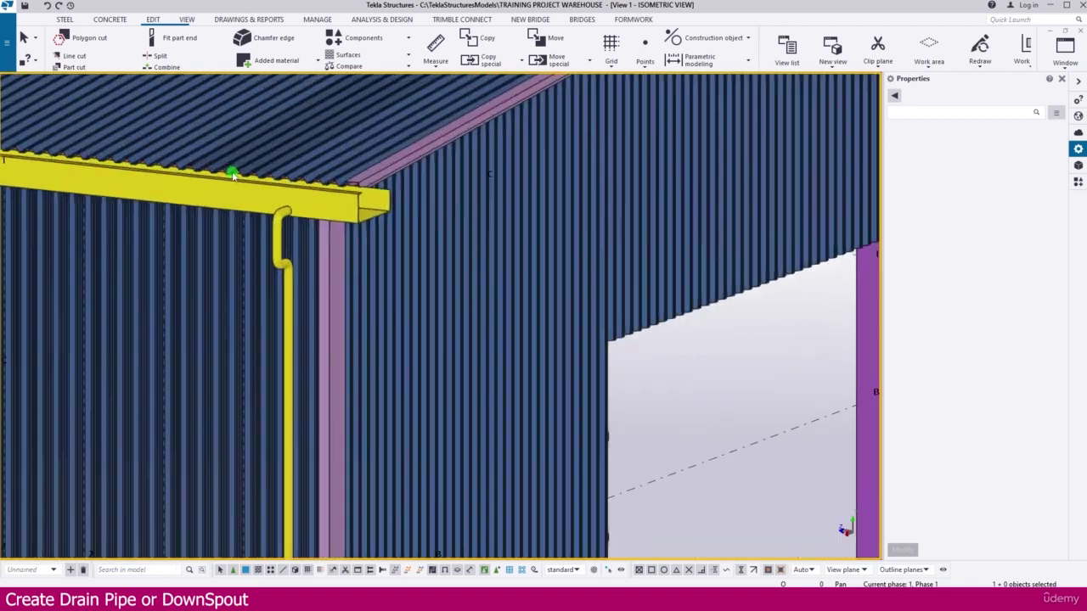
{"action": "scroll", "coordinate": [298, 216], "scroll_direction": "down", "scroll_amount": 5}
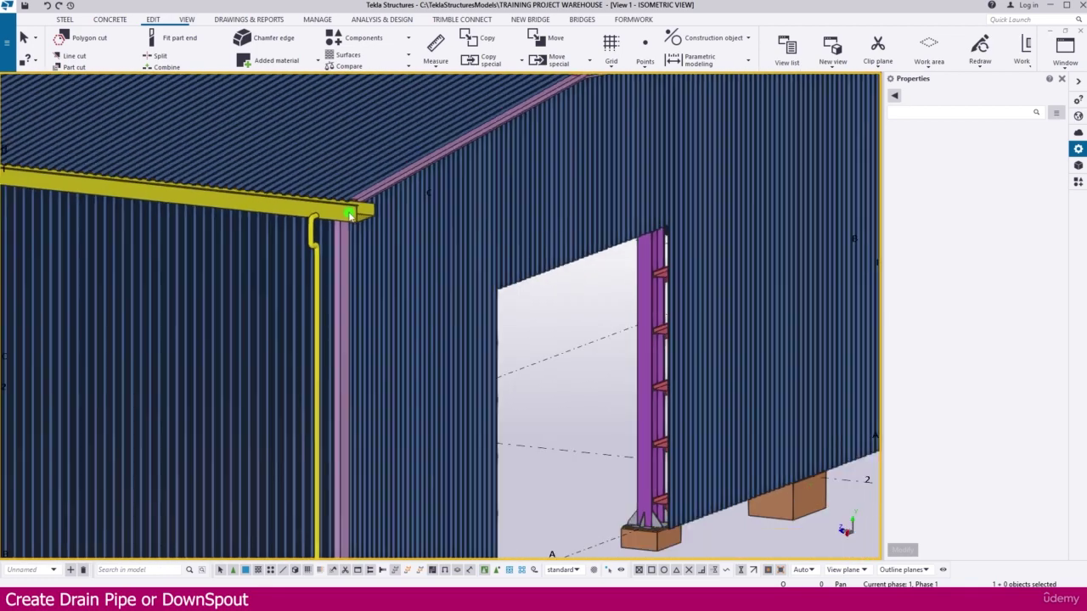
{"action": "scroll", "coordinate": [323, 212], "scroll_direction": "up", "scroll_amount": 6}
{"action": "left_click", "coordinate": [331, 202]}
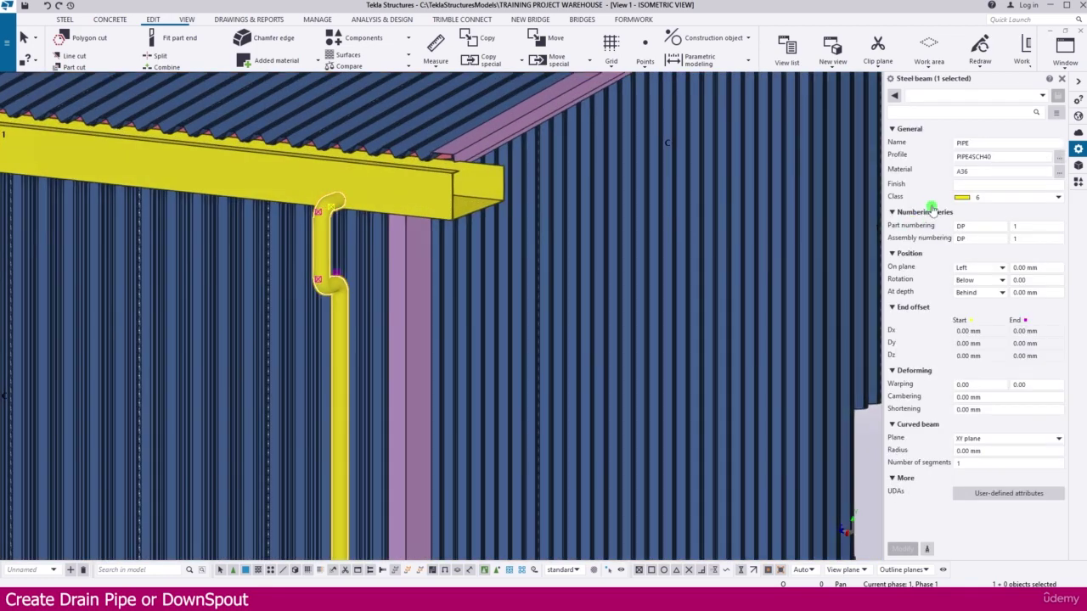
{"action": "scroll", "coordinate": [691, 260], "scroll_direction": "down", "scroll_amount": 5}
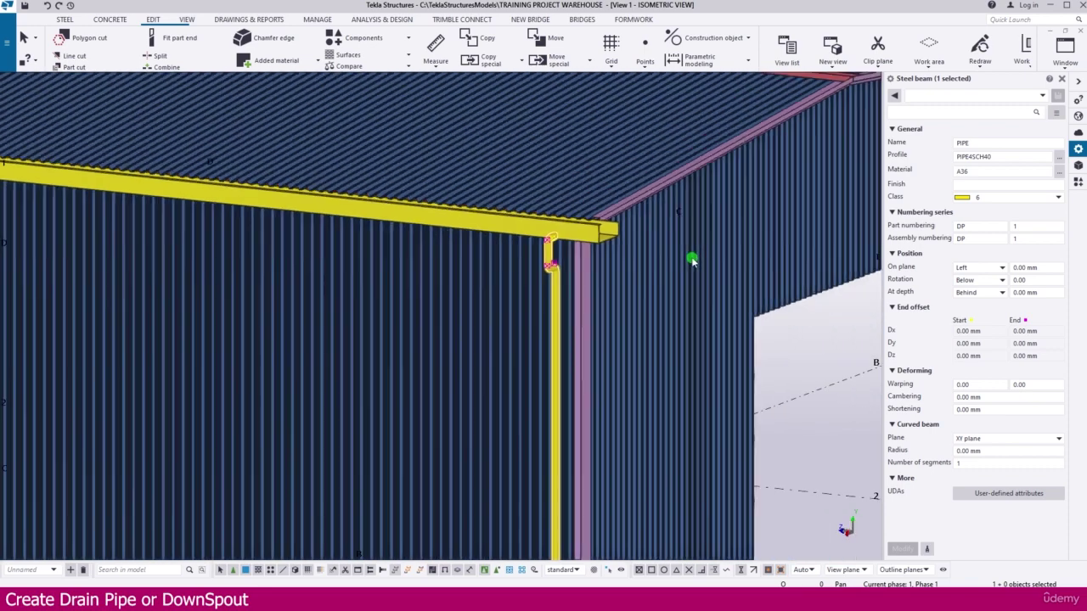
{"action": "scroll", "coordinate": [691, 260], "scroll_direction": "down", "scroll_amount": 3}
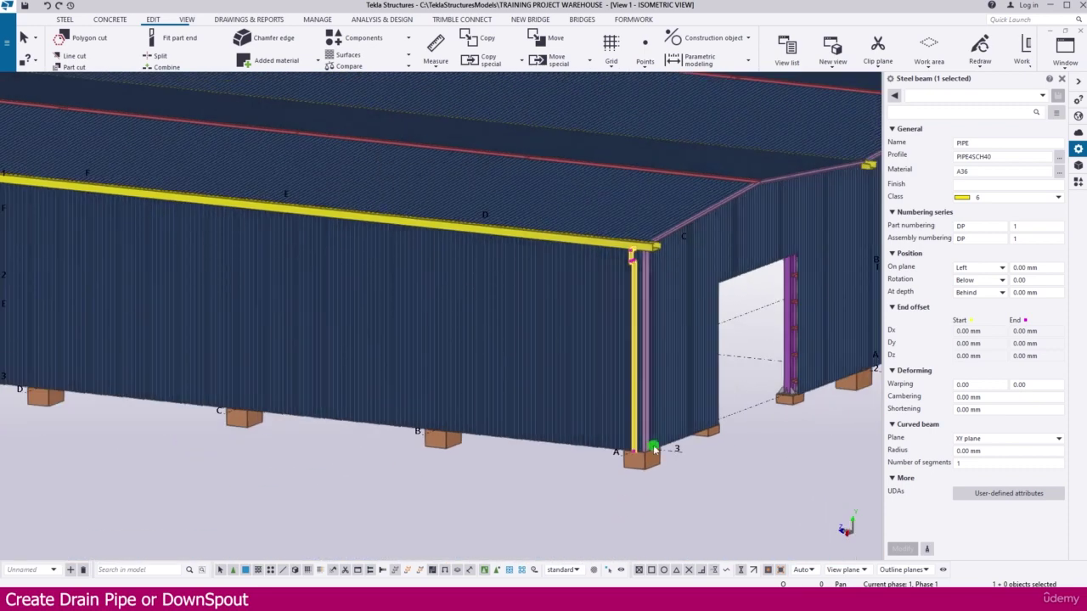
{"action": "scroll", "coordinate": [643, 444], "scroll_direction": "up", "scroll_amount": 4}
- Start copying the downspout with its origin at the footing corner
{"action": "right_click", "coordinate": [535, 444]}
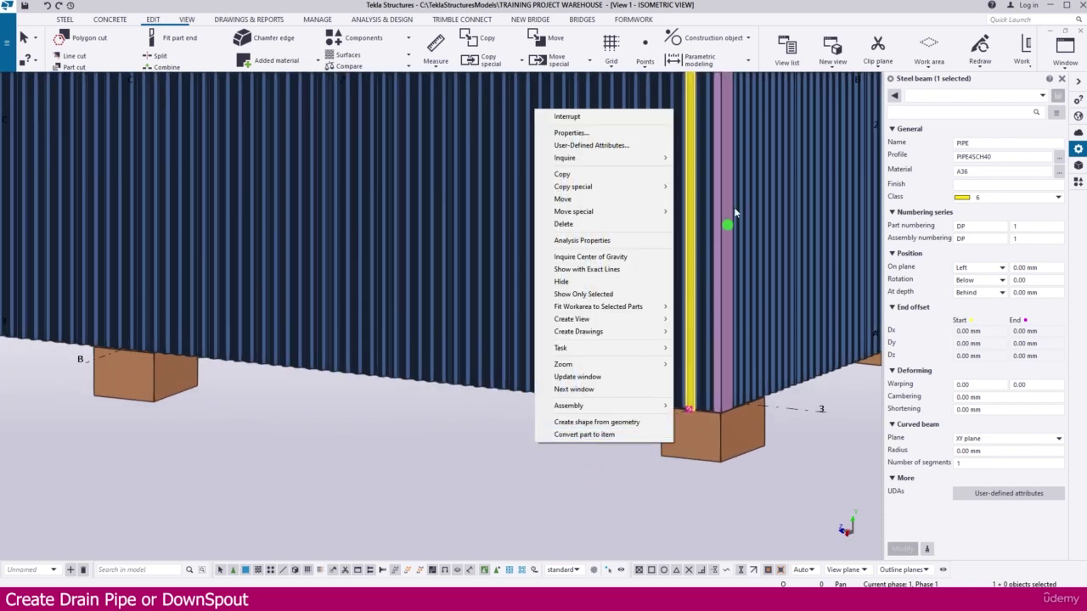
{"action": "left_click", "coordinate": [562, 175]}
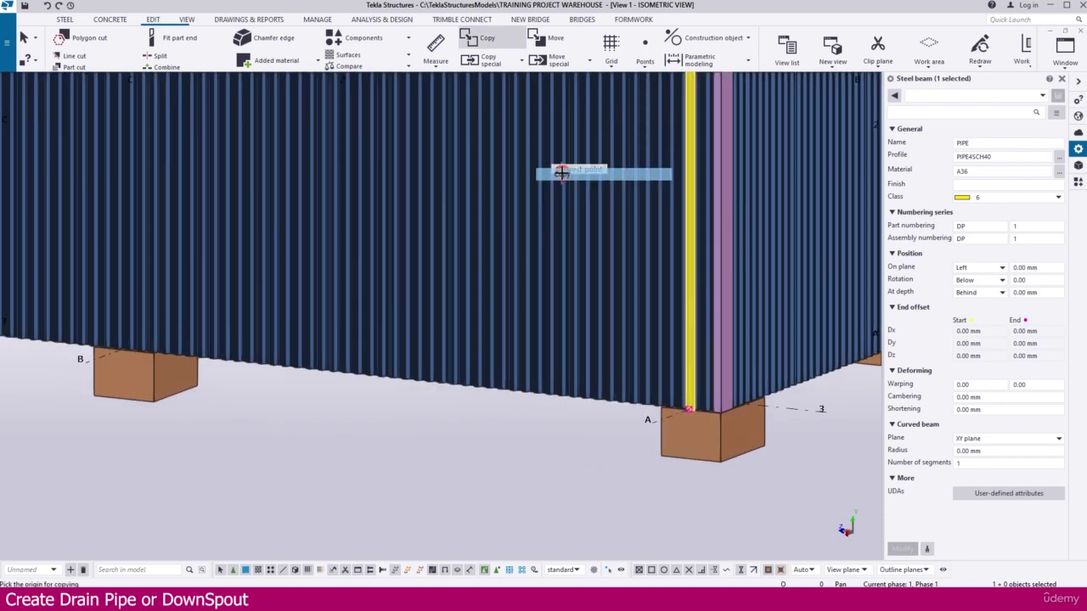
{"action": "left_click", "coordinate": [651, 422]}
{"action": "scroll", "coordinate": [451, 374], "scroll_direction": "down", "scroll_amount": 2}
{"action": "scroll", "coordinate": [315, 388], "scroll_direction": "up", "scroll_amount": 3}
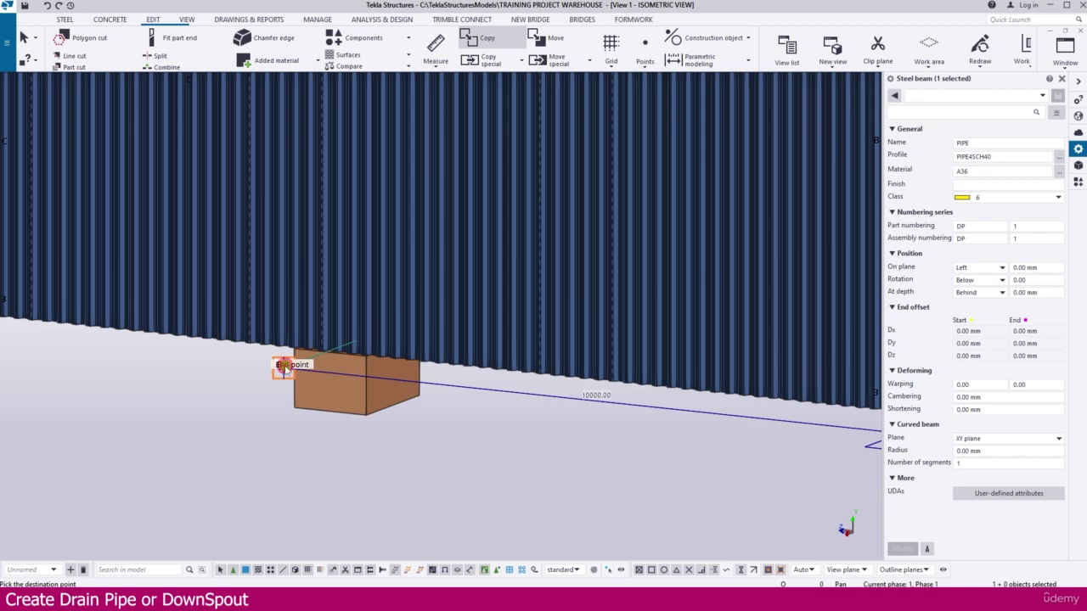
{"action": "scroll", "coordinate": [711, 456], "scroll_direction": "down", "scroll_amount": 2}
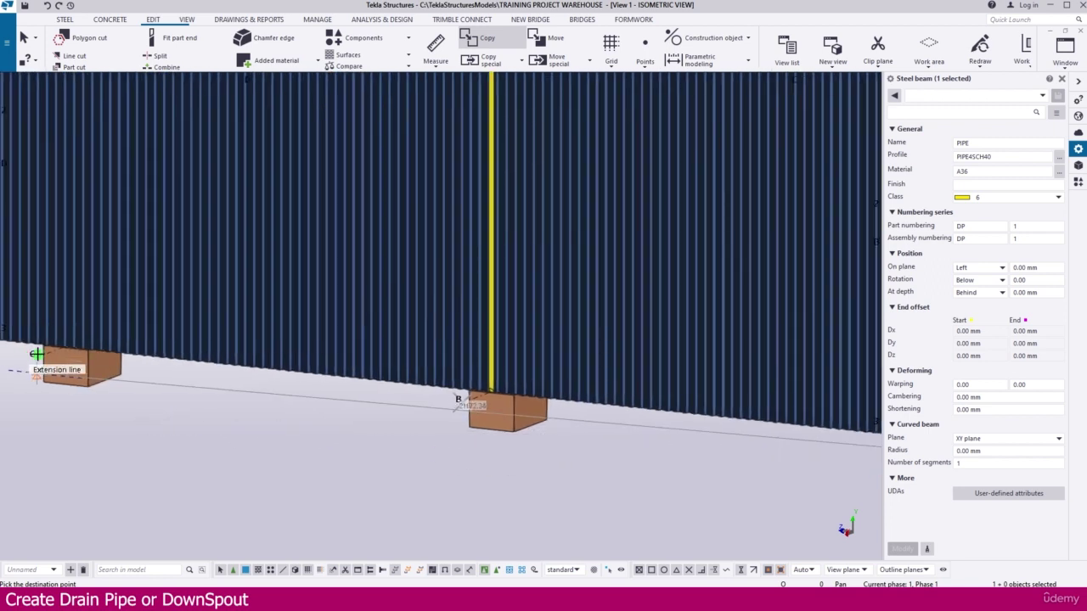
{"action": "scroll", "coordinate": [37, 354], "scroll_direction": "up", "scroll_amount": 1}
{"action": "scroll", "coordinate": [36, 363], "scroll_direction": "up", "scroll_amount": 3}
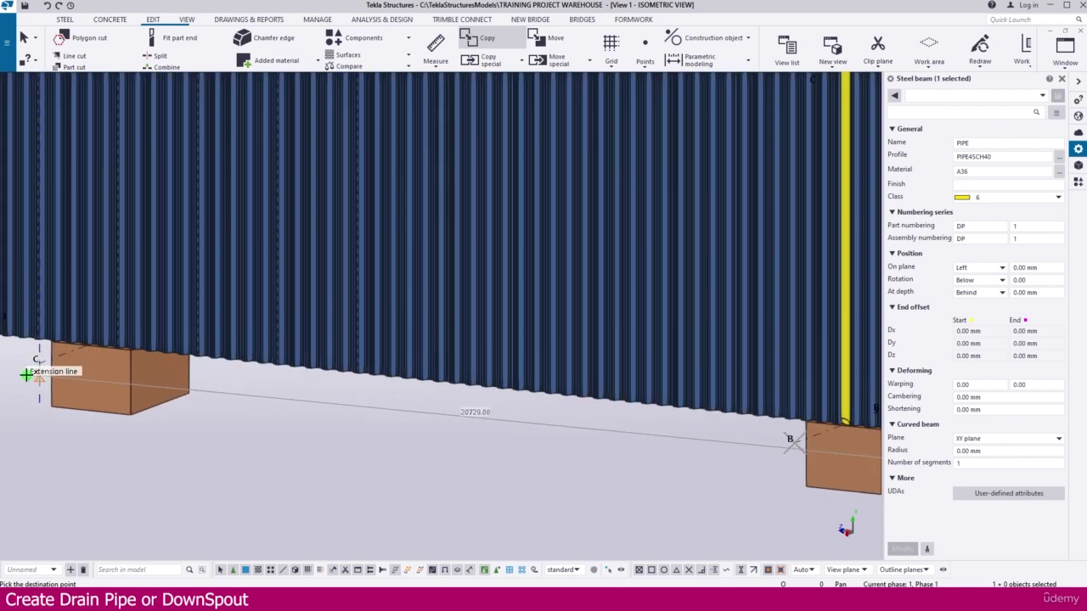
{"action": "scroll", "coordinate": [55, 355], "scroll_direction": "down", "scroll_amount": 5}
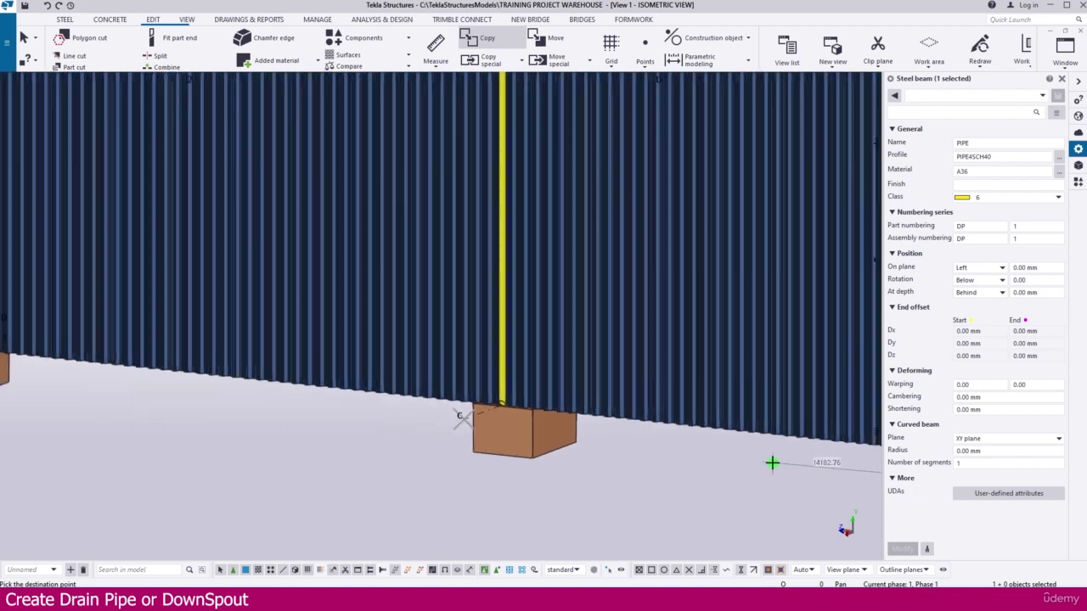
{"action": "scroll", "coordinate": [367, 433], "scroll_direction": "up", "scroll_amount": 3}
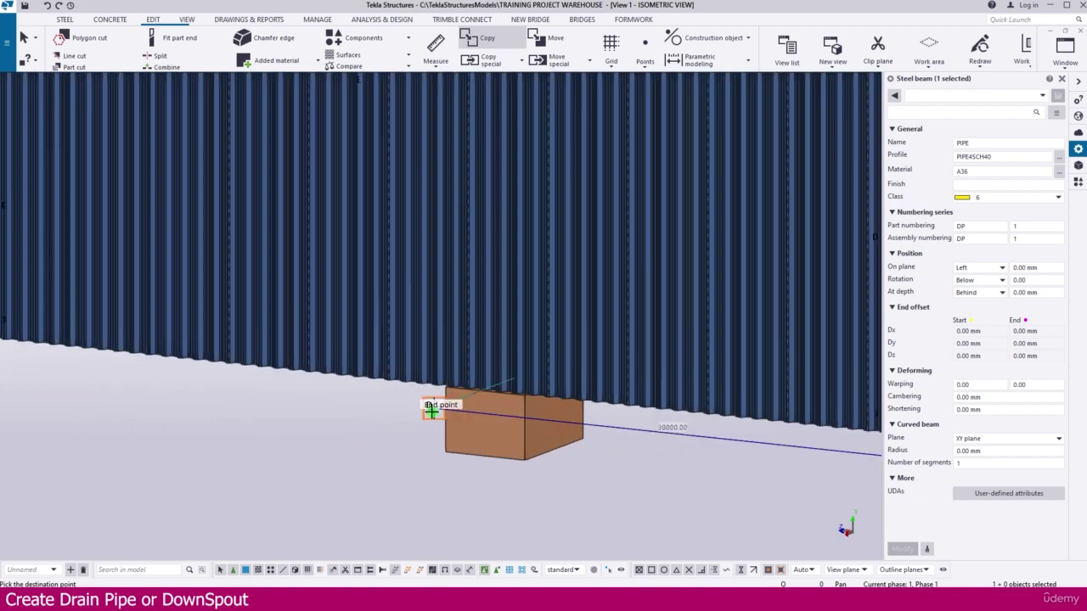
{"action": "scroll", "coordinate": [433, 408], "scroll_direction": "down", "scroll_amount": 3}
{"action": "scroll", "coordinate": [291, 384], "scroll_direction": "up", "scroll_amount": 4}
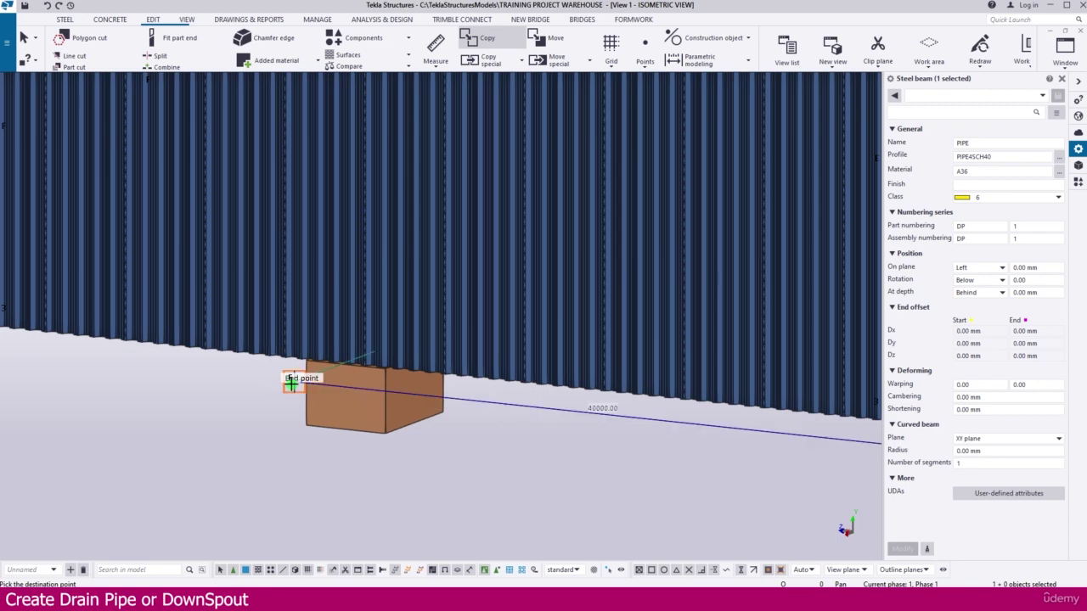
- Place downspout copies at the next three column footings along the wall
{"action": "left_click", "coordinate": [292, 384]}
{"action": "scroll", "coordinate": [609, 441], "scroll_direction": "down", "scroll_amount": 3}
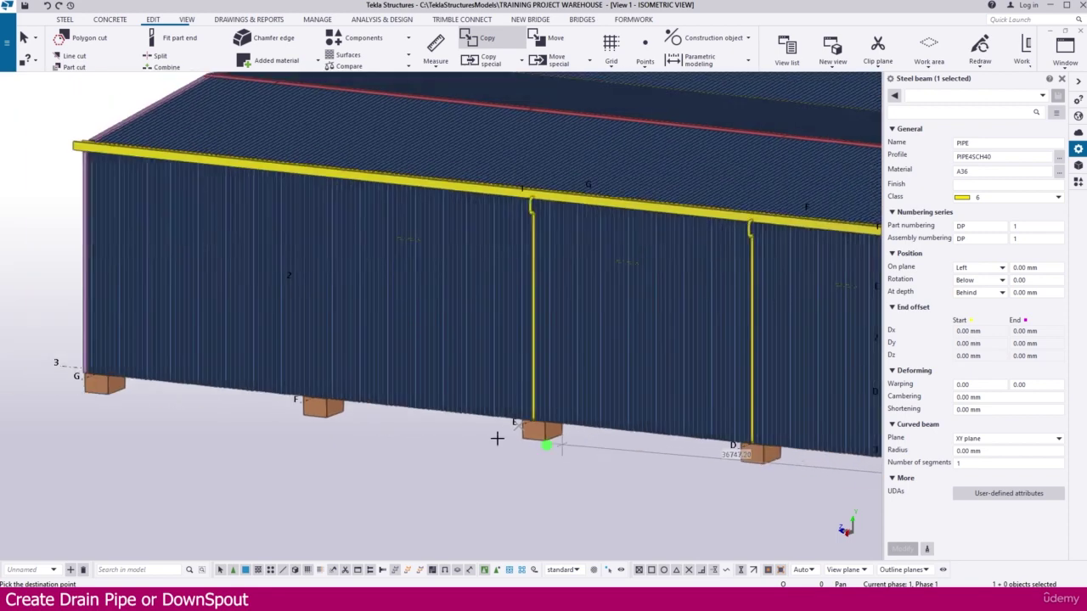
{"action": "scroll", "coordinate": [249, 415], "scroll_direction": "up", "scroll_amount": 3}
{"action": "scroll", "coordinate": [328, 413], "scroll_direction": "up", "scroll_amount": 3}
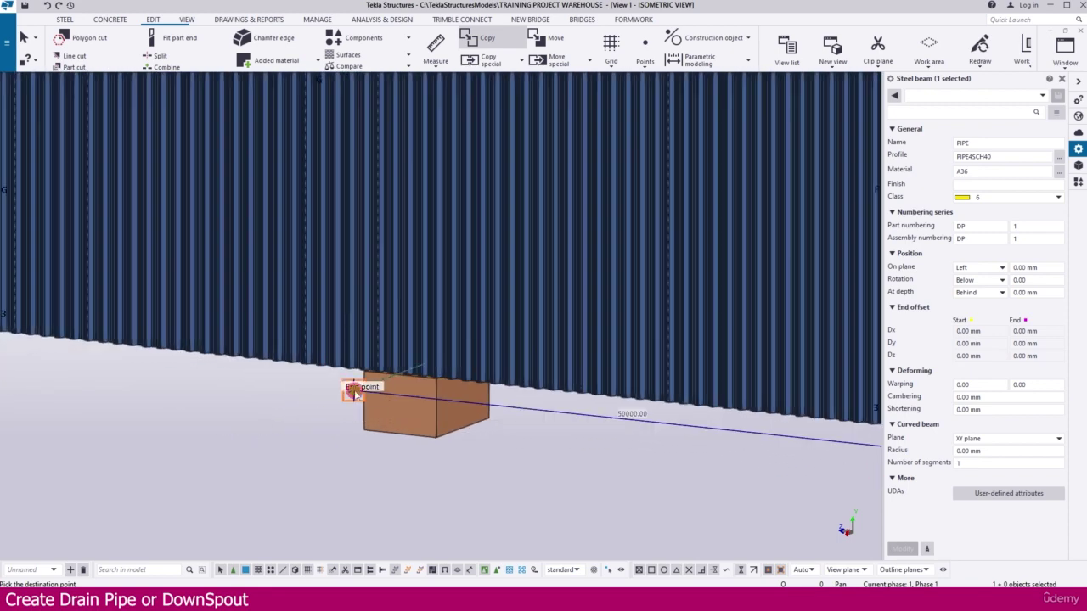
{"action": "left_click", "coordinate": [354, 393]}
{"action": "scroll", "coordinate": [354, 393], "scroll_direction": "down", "scroll_amount": 3}
{"action": "scroll", "coordinate": [192, 393], "scroll_direction": "up", "scroll_amount": 4}
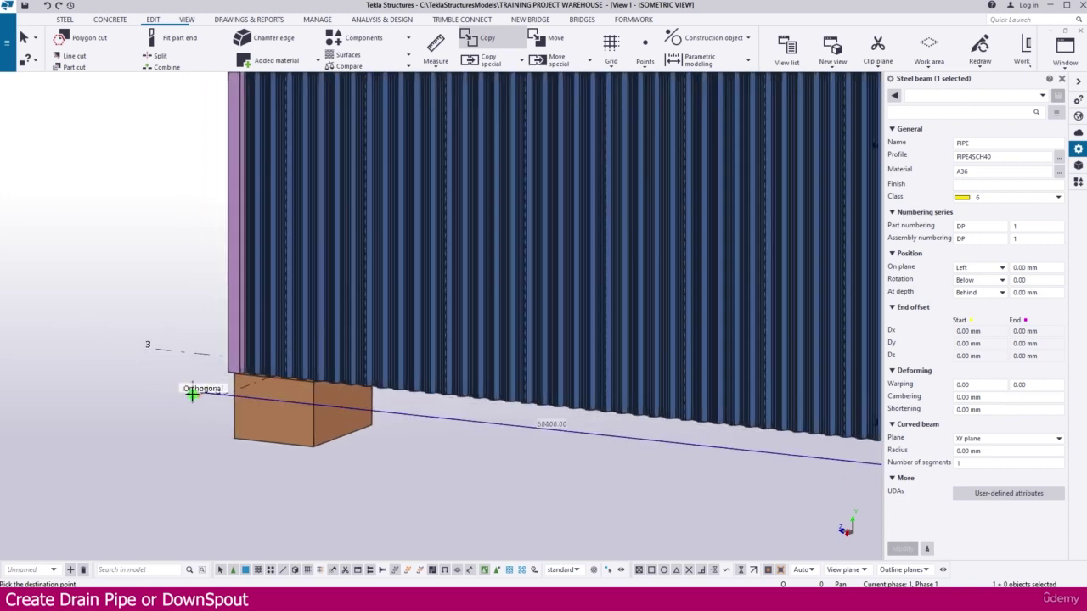
{"action": "scroll", "coordinate": [208, 395], "scroll_direction": "up", "scroll_amount": 2}
{"action": "left_click", "coordinate": [234, 388]}
{"action": "scroll", "coordinate": [172, 386], "scroll_direction": "down", "scroll_amount": 5}
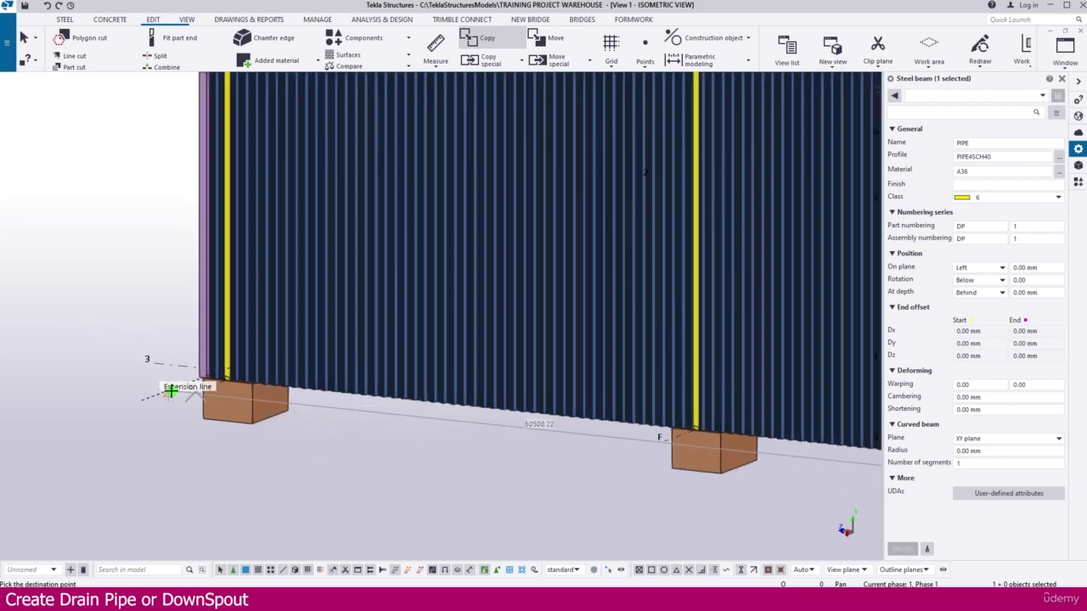
{"action": "scroll", "coordinate": [565, 240], "scroll_direction": "down", "scroll_amount": 5}
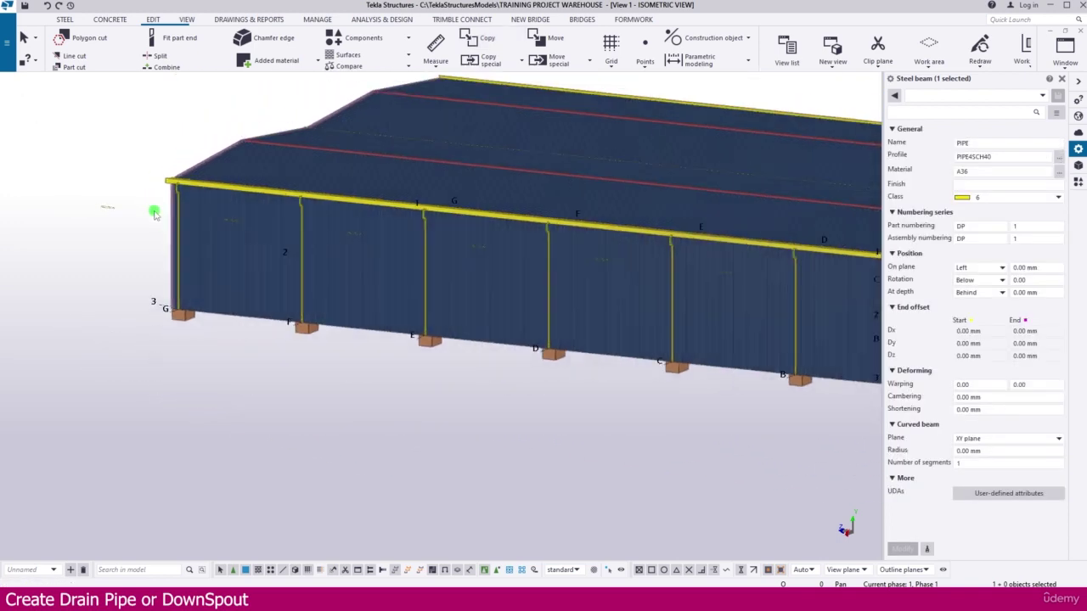
{"action": "scroll", "coordinate": [707, 250], "scroll_direction": "up", "scroll_amount": 1}
{"action": "scroll", "coordinate": [707, 250], "scroll_direction": "up", "scroll_amount": 4}
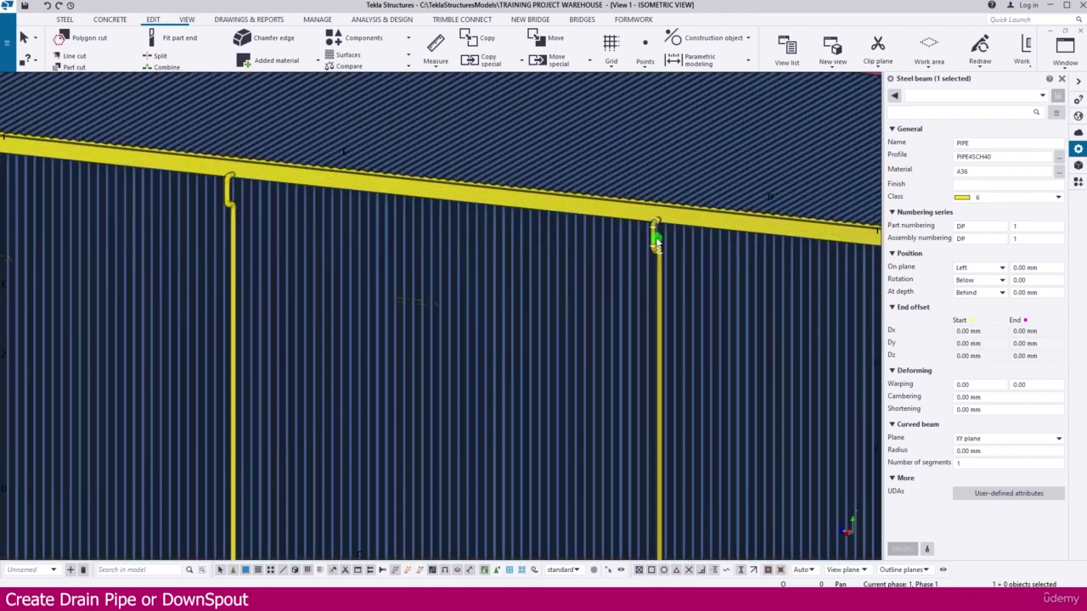
- Ctrl-select each downspout, including the corner one, until Steel beam (7 selected) shows
{"action": "left_click", "coordinate": [228, 180], "text": "ctrl"}
{"action": "scroll", "coordinate": [512, 270], "scroll_direction": "down", "scroll_amount": 5}
{"action": "scroll", "coordinate": [223, 209], "scroll_direction": "up", "scroll_amount": 5}
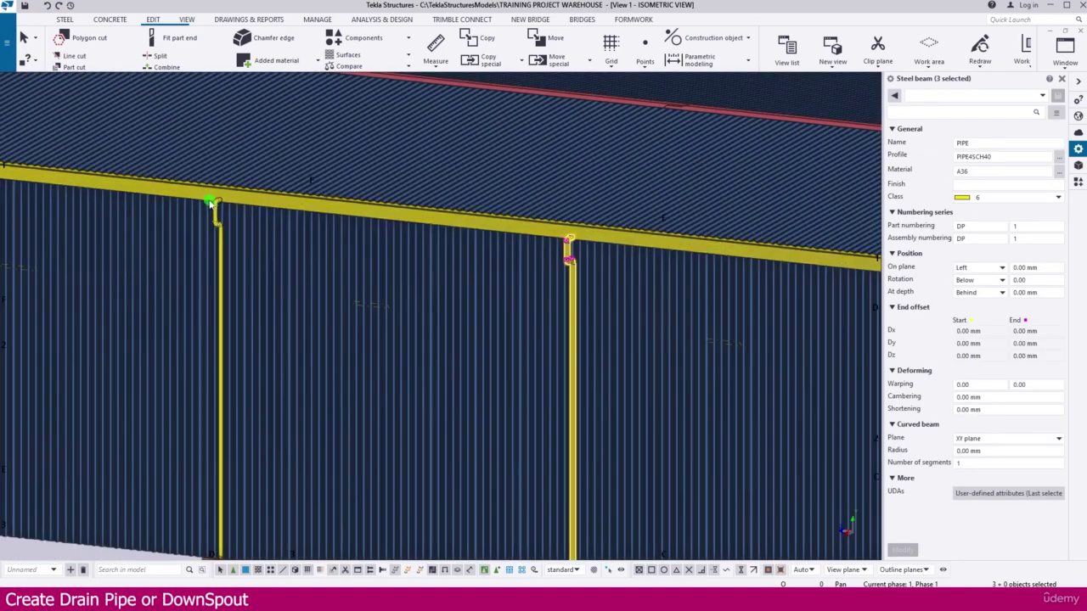
{"action": "left_click", "coordinate": [215, 204], "text": "ctrl"}
{"action": "scroll", "coordinate": [451, 283], "scroll_direction": "down", "scroll_amount": 5}
{"action": "scroll", "coordinate": [187, 230], "scroll_direction": "up", "scroll_amount": 5}
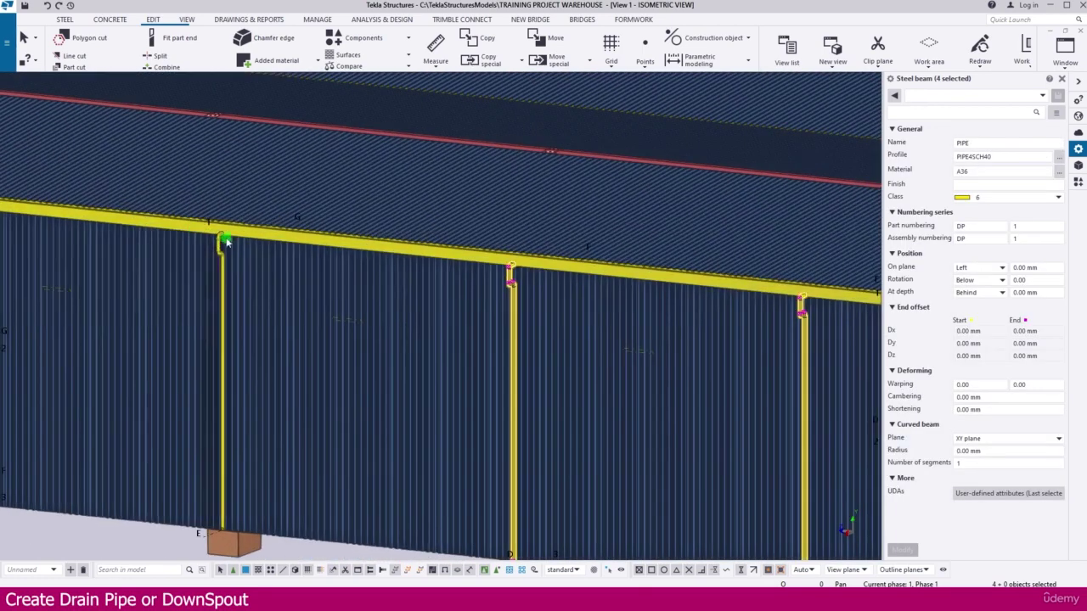
{"action": "left_click", "coordinate": [221, 235], "text": "ctrl"}
{"action": "scroll", "coordinate": [563, 298], "scroll_direction": "down", "scroll_amount": 5}
{"action": "scroll", "coordinate": [287, 259], "scroll_direction": "up", "scroll_amount": 5}
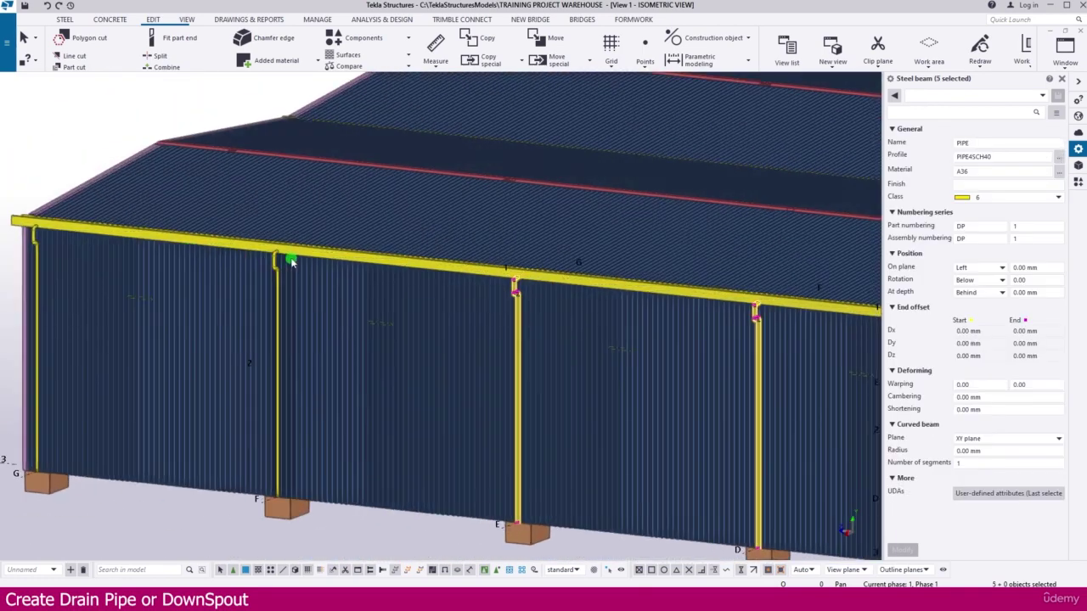
{"action": "left_click", "coordinate": [276, 253], "text": "ctrl"}
{"action": "left_click", "coordinate": [33, 233], "text": "ctrl"}
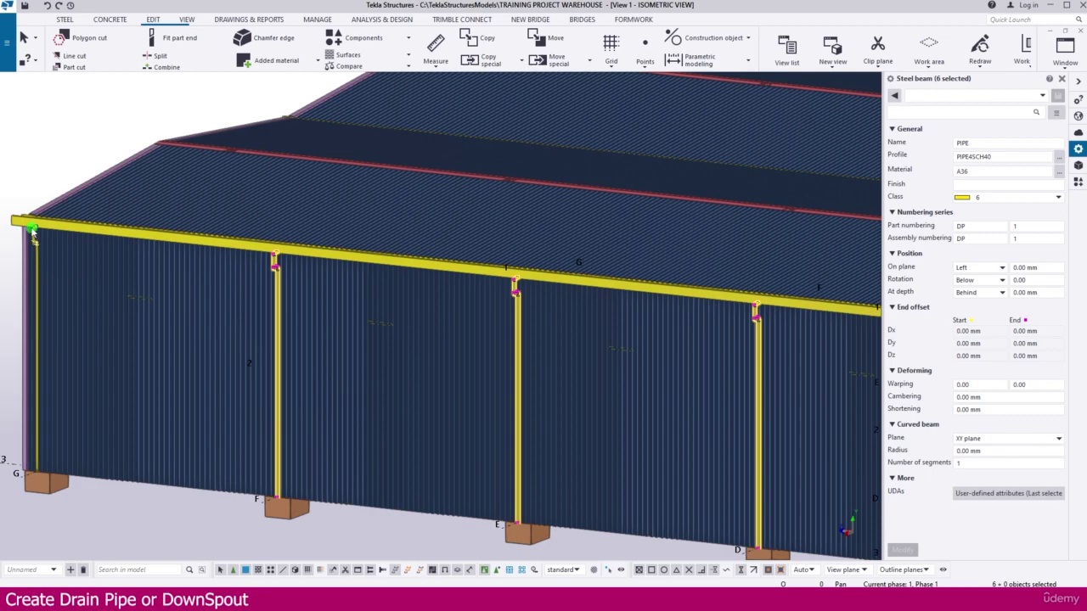
{"action": "scroll", "coordinate": [31, 229], "scroll_direction": "down", "scroll_amount": 5}
{"action": "left_click", "coordinate": [485, 291], "text": "ctrl"}
{"action": "middle_click_drag", "start_coordinate": [485, 291], "coordinate": [707, 348], "text": "ctrl"}
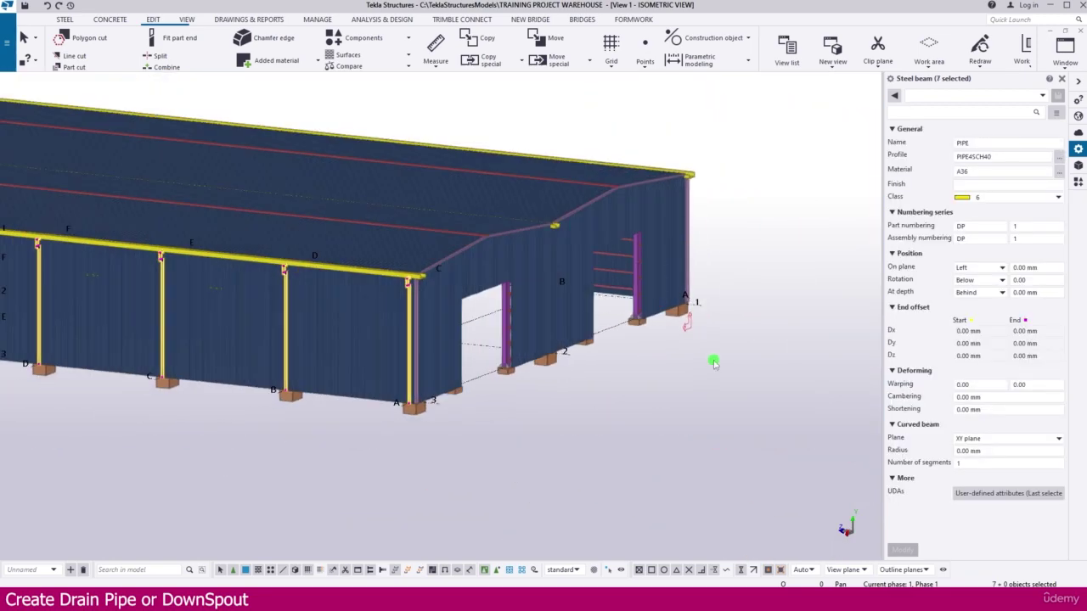
- In the Grid A view, Copy special > Mirror the pipes about two points on gridline 2
{"action": "key", "text": "ctrl+Tab"}
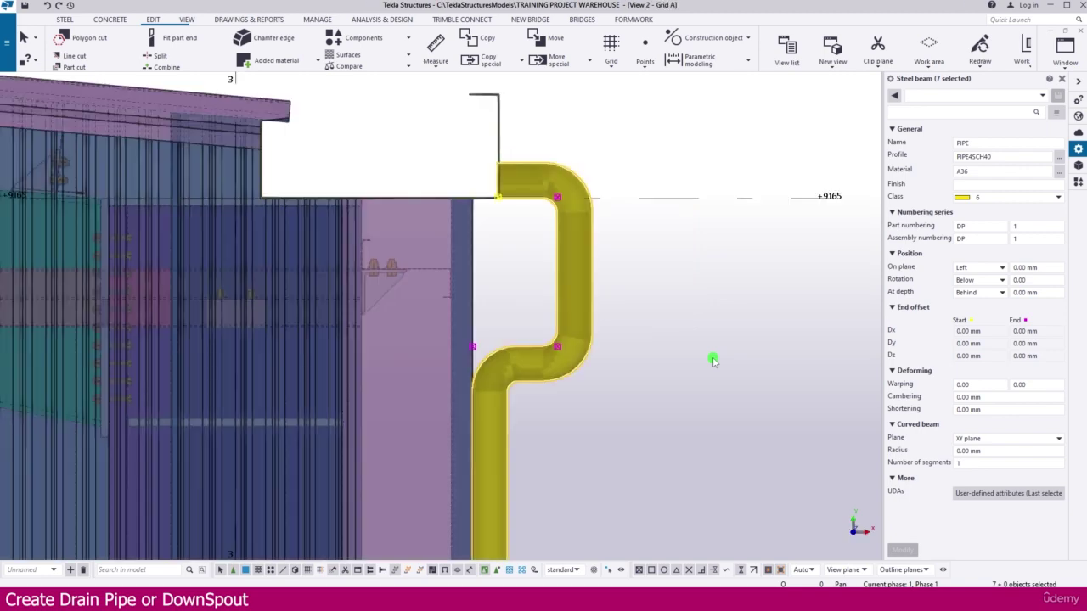
{"action": "scroll", "coordinate": [696, 294], "scroll_direction": "down", "scroll_amount": 4}
{"action": "scroll", "coordinate": [712, 270], "scroll_direction": "down", "scroll_amount": 5}
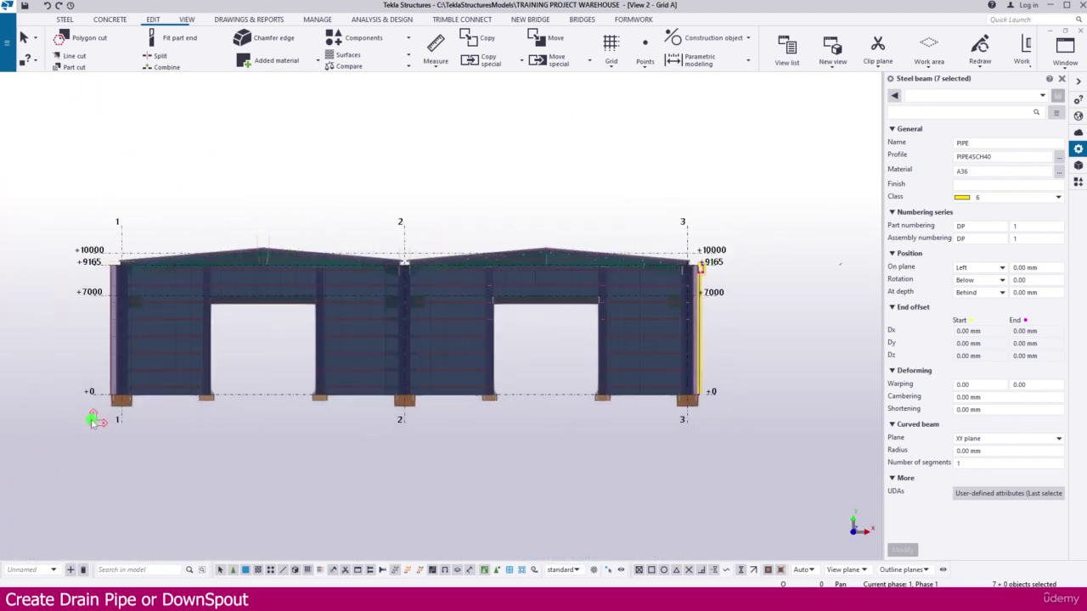
{"action": "right_click", "coordinate": [391, 176]}
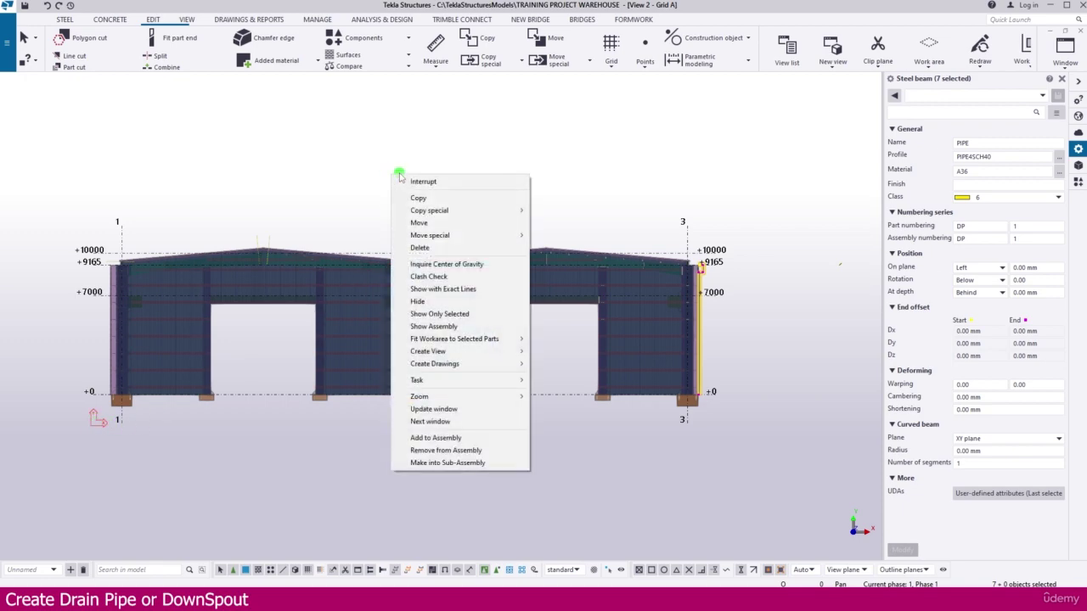
{"action": "mouse_move", "coordinate": [450, 214]}
{"action": "left_click", "coordinate": [569, 235]}
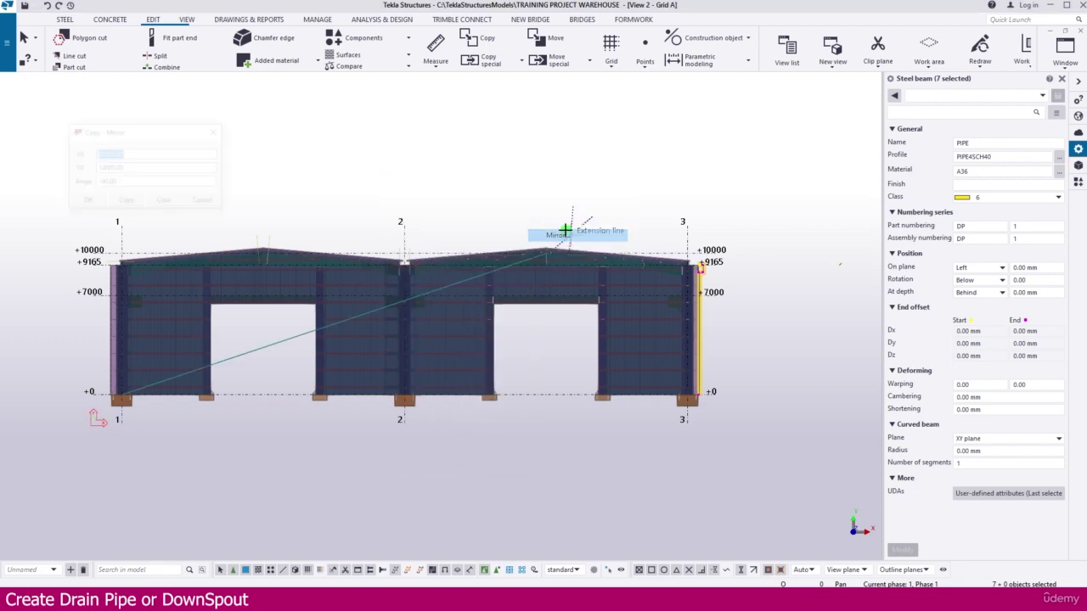
{"action": "scroll", "coordinate": [393, 227], "scroll_direction": "up", "scroll_amount": 6}
{"action": "scroll", "coordinate": [437, 217], "scroll_direction": "up", "scroll_amount": 2}
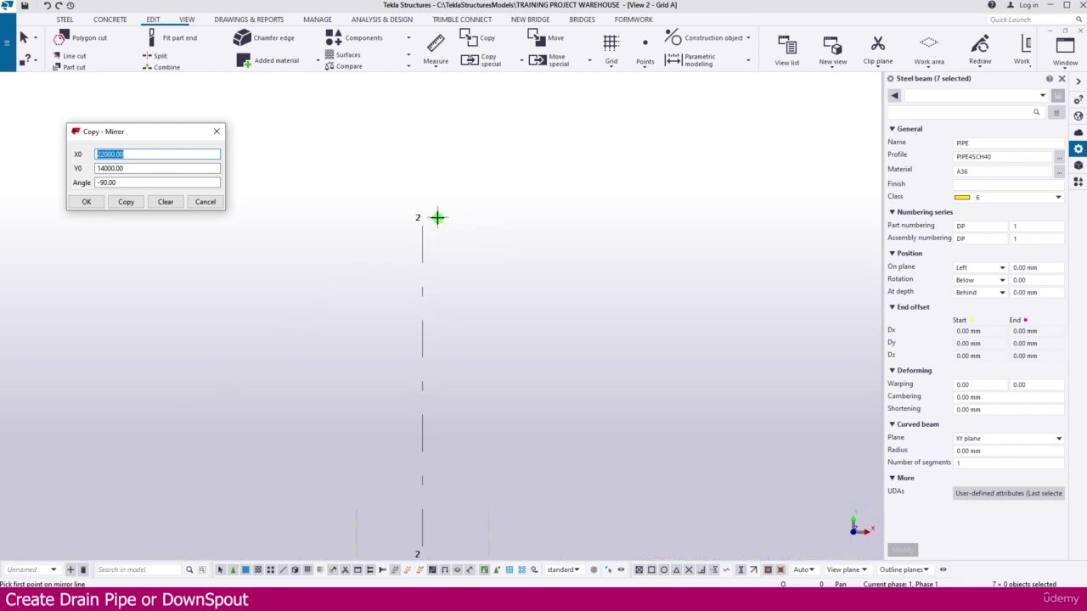
{"action": "left_click", "coordinate": [422, 220]}
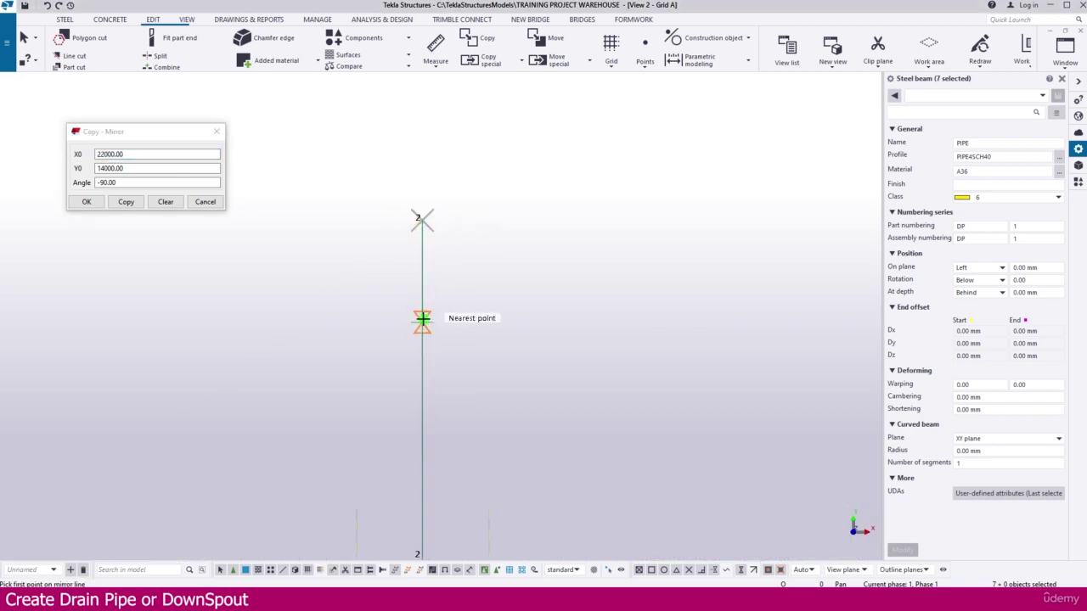
{"action": "left_click", "coordinate": [423, 318]}
{"action": "left_click", "coordinate": [125, 204]}
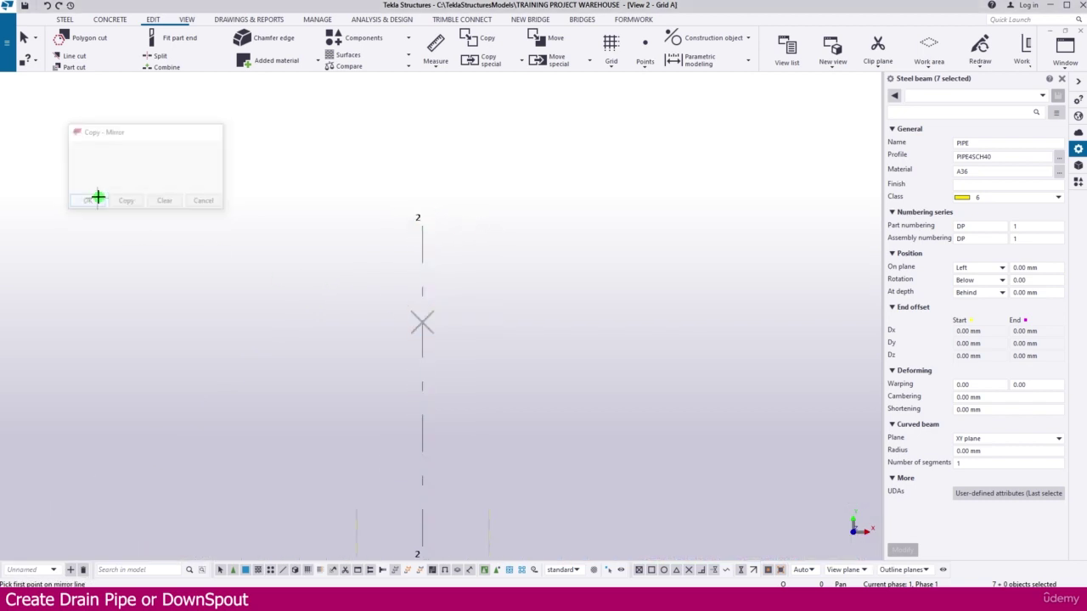
- Return to the isometric view and clear the pipe selection
{"action": "scroll", "coordinate": [366, 232], "scroll_direction": "down", "scroll_amount": 3}
{"action": "key", "text": "ctrl+Tab"}
{"action": "key", "text": "ctrl+Tab"}
{"action": "key", "text": "ctrl+Tab"}
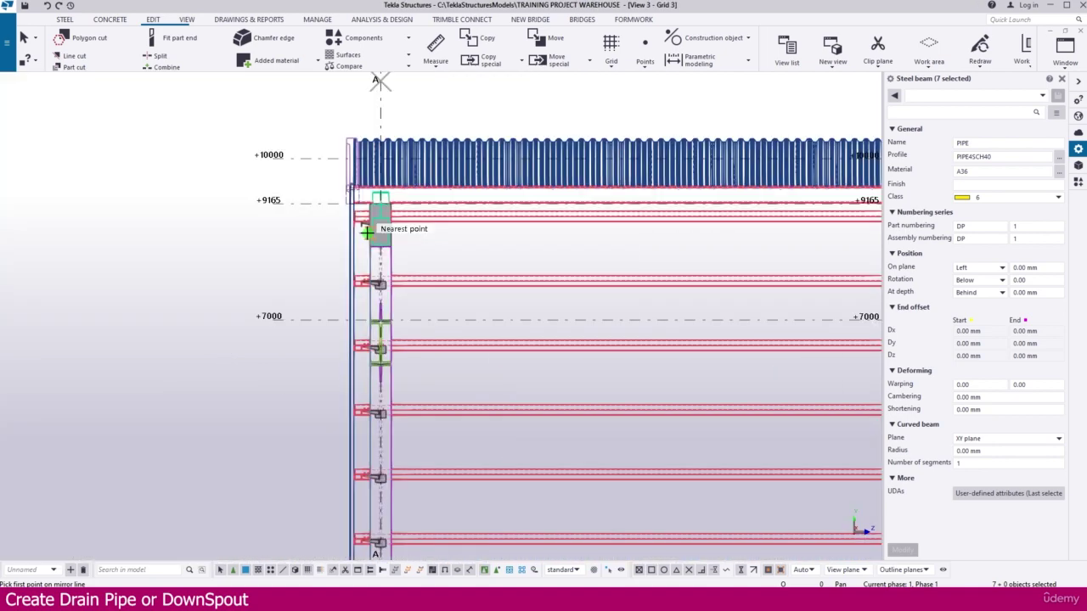
{"action": "left_click", "coordinate": [651, 333]}
{"action": "scroll", "coordinate": [594, 319], "scroll_direction": "down", "scroll_amount": 3}
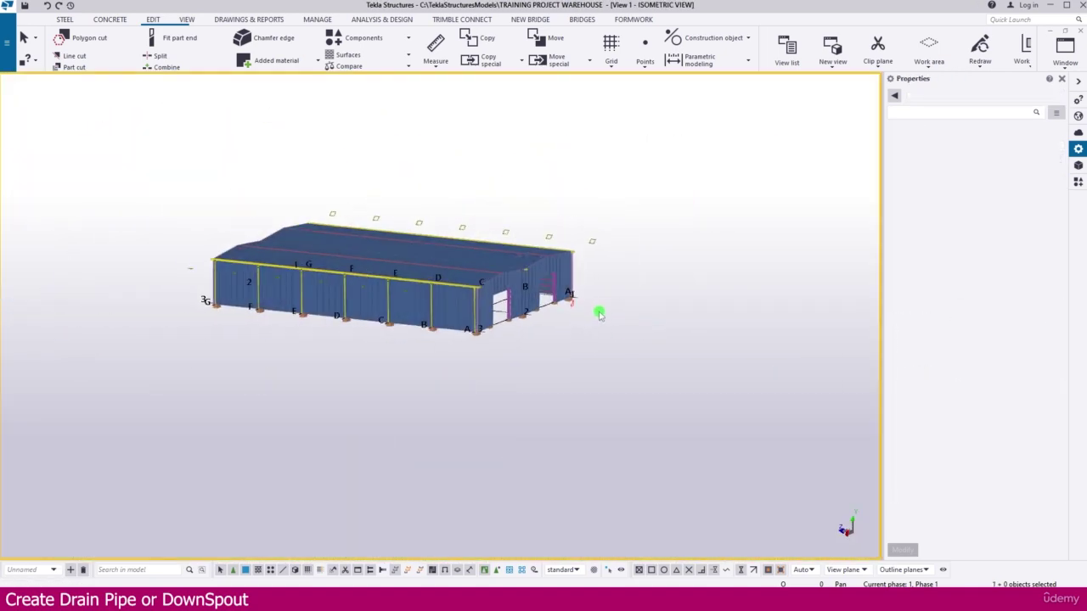
{"action": "middle_click_drag", "start_coordinate": [600, 314], "coordinate": [381, 312], "text": "ctrl"}
{"action": "scroll", "coordinate": [686, 340], "scroll_direction": "up", "scroll_amount": 5}
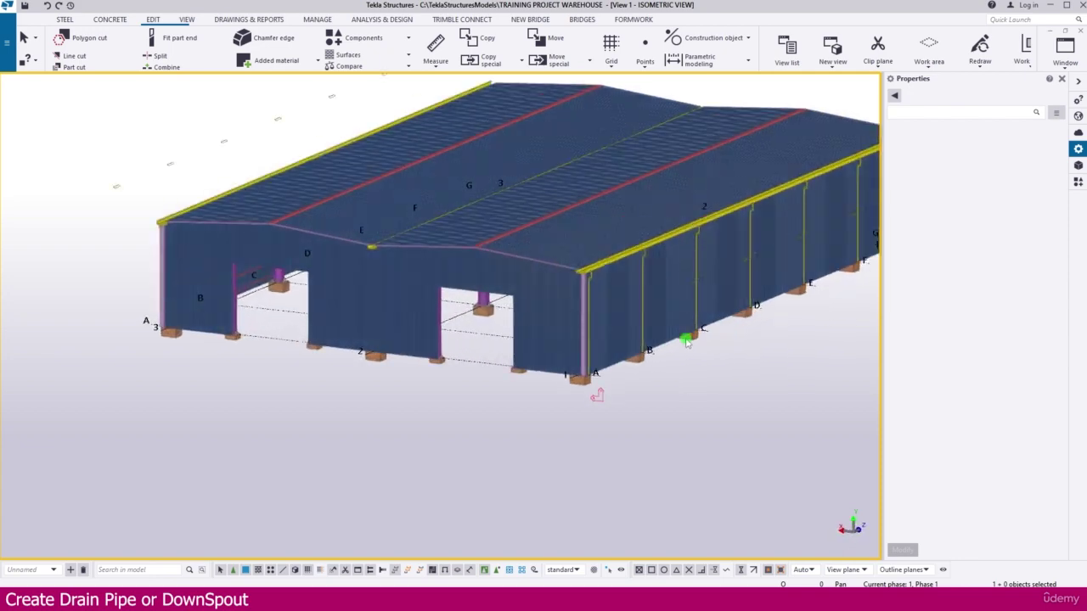
{"action": "scroll", "coordinate": [686, 339], "scroll_direction": "down", "scroll_amount": 3}
{"action": "middle_click_drag", "start_coordinate": [497, 315], "coordinate": [466, 332], "text": "ctrl"}
{"action": "scroll", "coordinate": [439, 280], "scroll_direction": "up", "scroll_amount": 8}
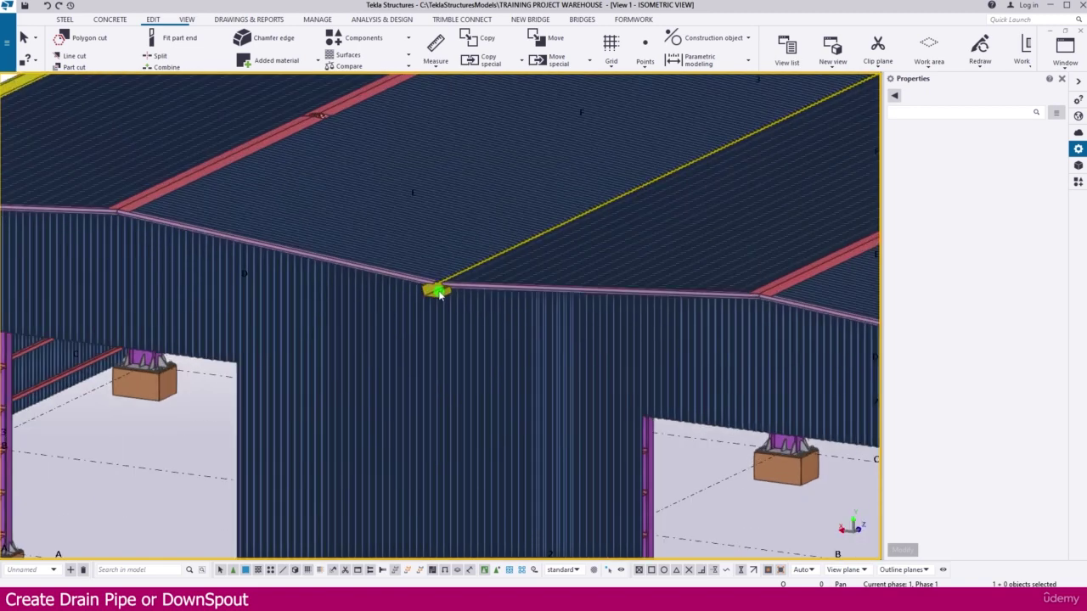
{"action": "left_click", "coordinate": [434, 293]}
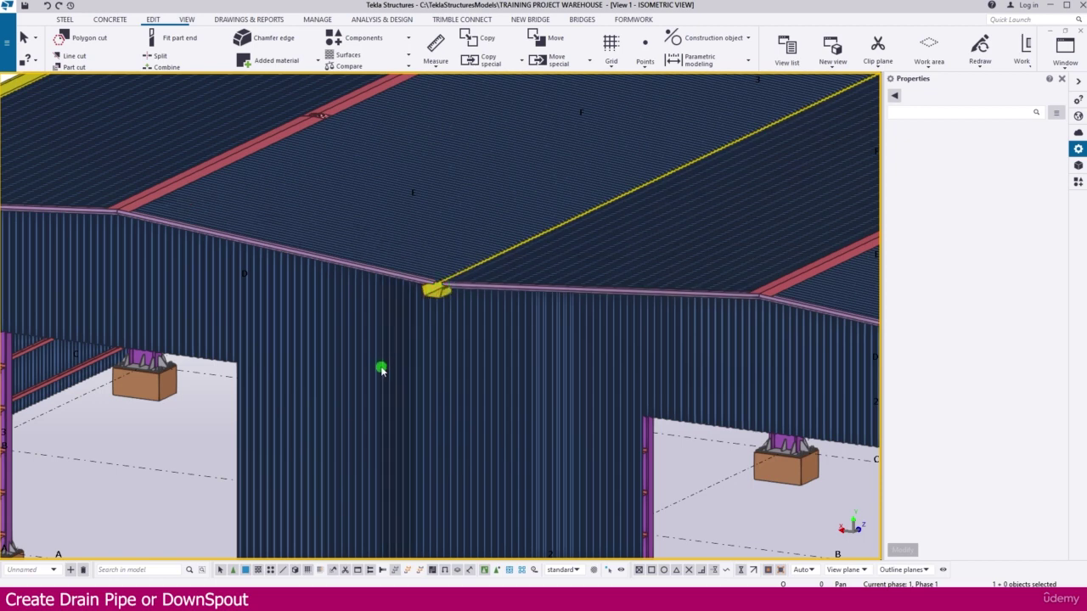
{"action": "scroll", "coordinate": [381, 369], "scroll_direction": "down", "scroll_amount": 5}
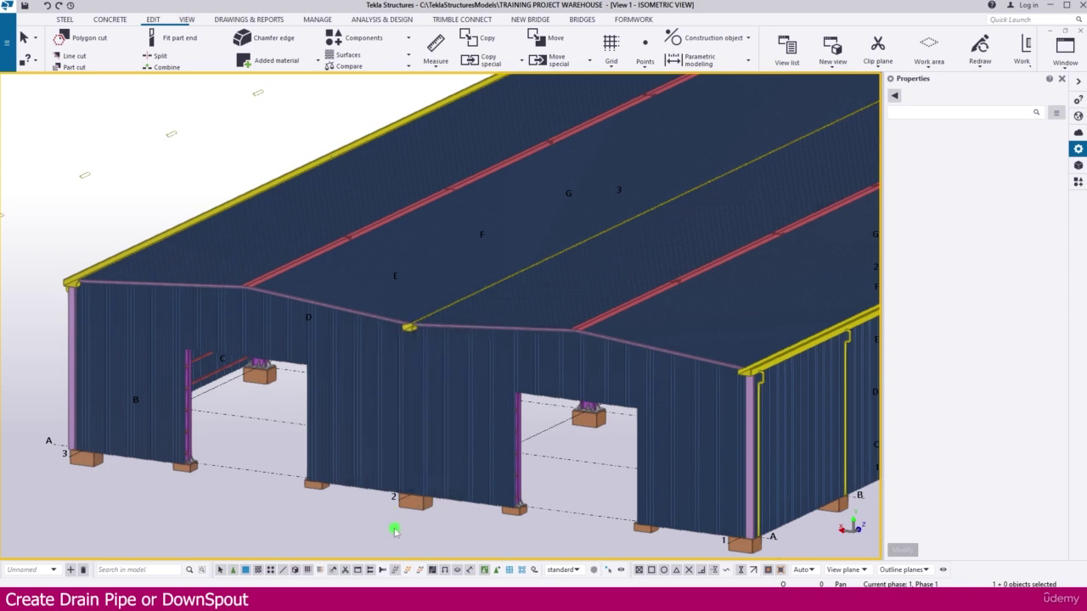
{"action": "scroll", "coordinate": [285, 484], "scroll_direction": "up", "scroll_amount": 4}
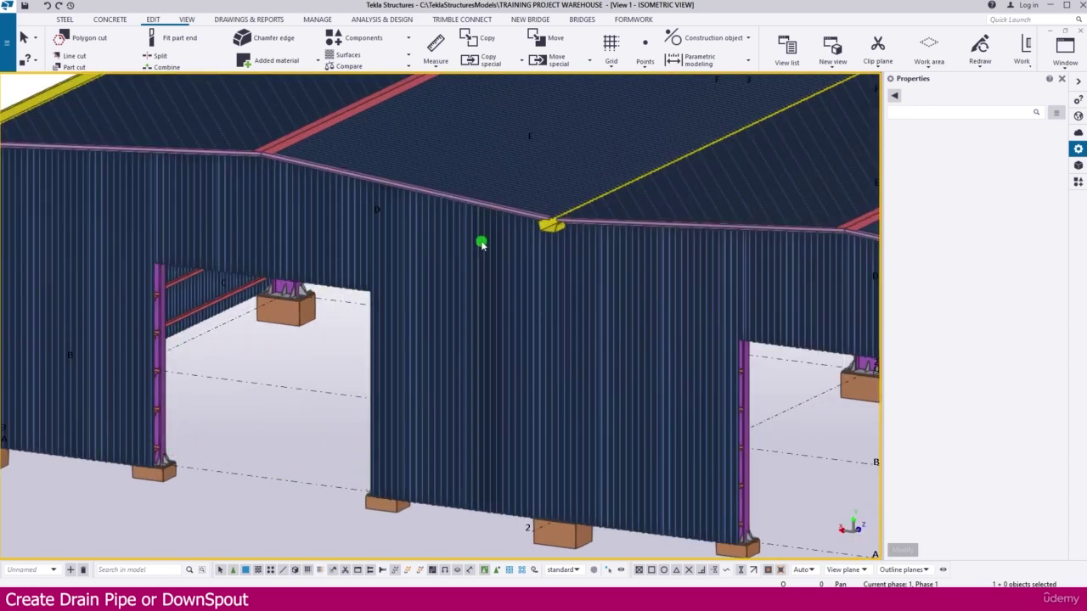
{"action": "scroll", "coordinate": [382, 217], "scroll_direction": "down", "scroll_amount": 2}
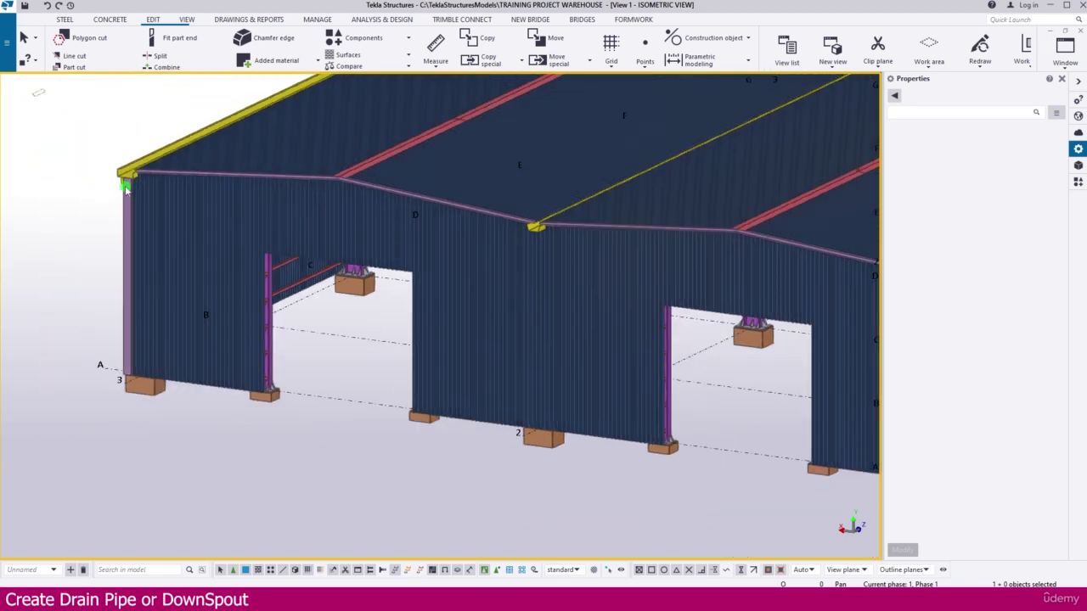
{"action": "scroll", "coordinate": [200, 183], "scroll_direction": "up", "scroll_amount": 2}
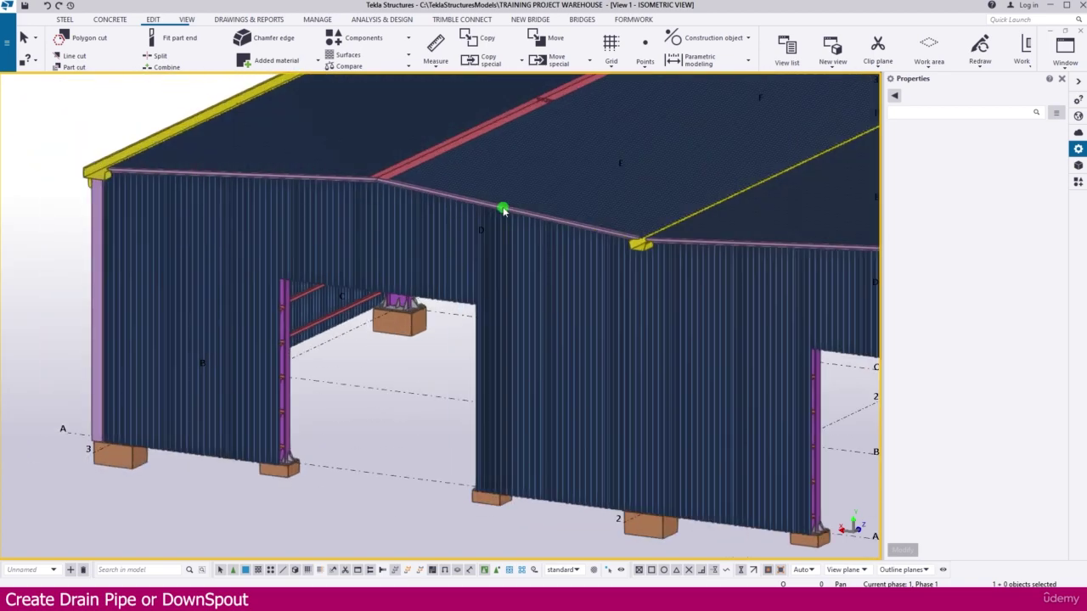
{"action": "scroll", "coordinate": [274, 436], "scroll_direction": "up", "scroll_amount": 3}
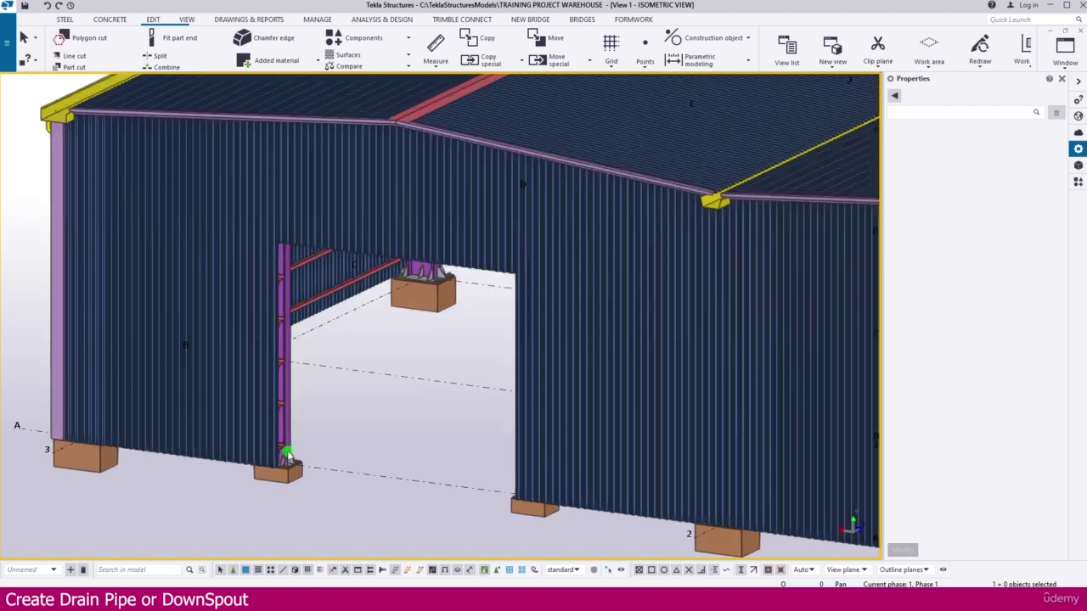